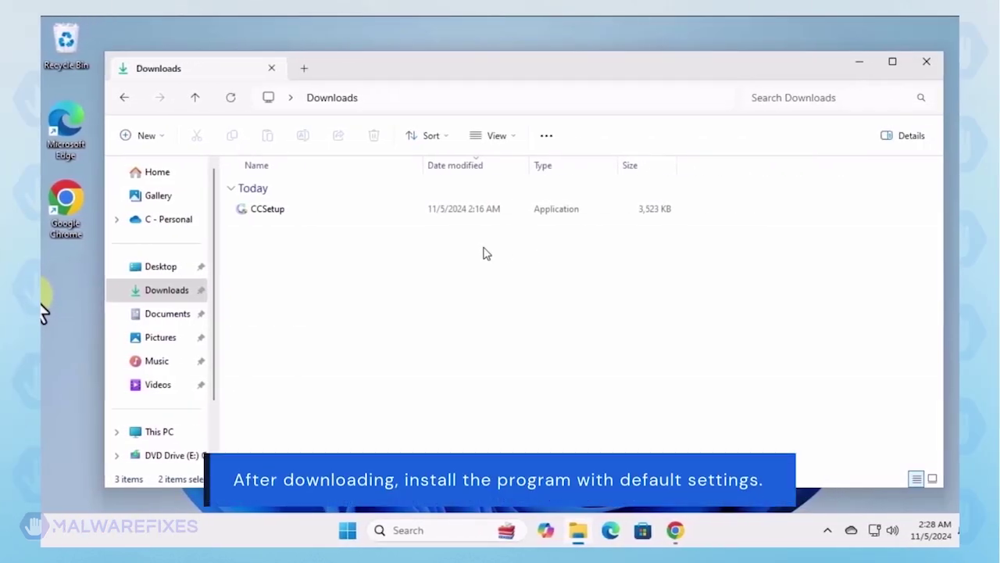
Install Combo Cleaner from the downloaded CCSetup file with default settings and launch it with the initial computer scan
click(270, 211)
double_click(271, 209)
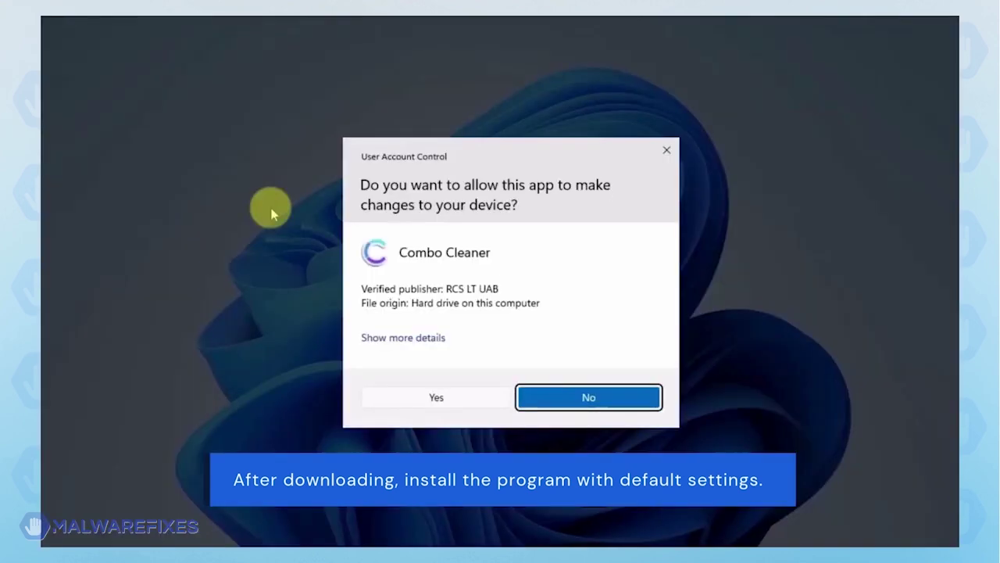
click(436, 400)
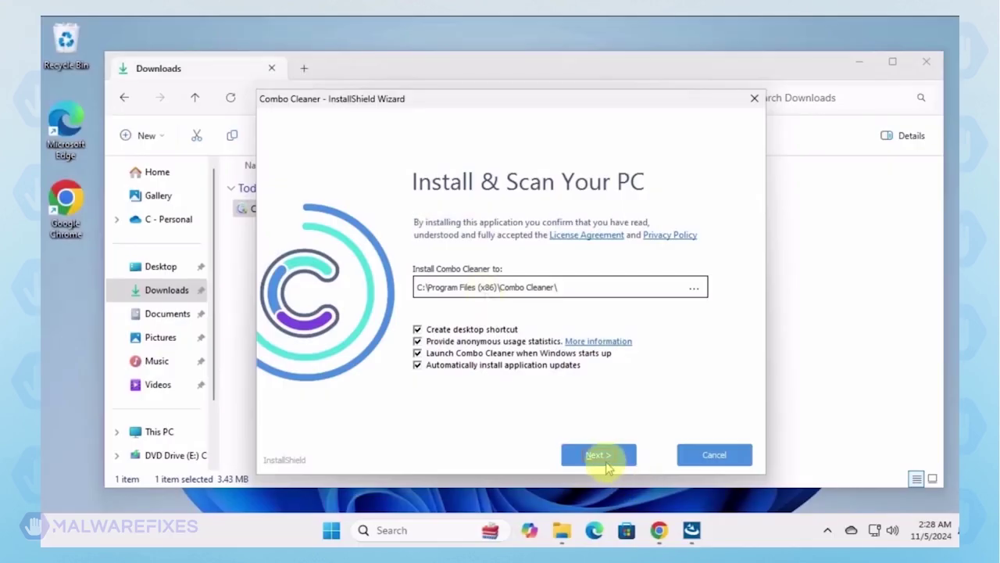
click(600, 456)
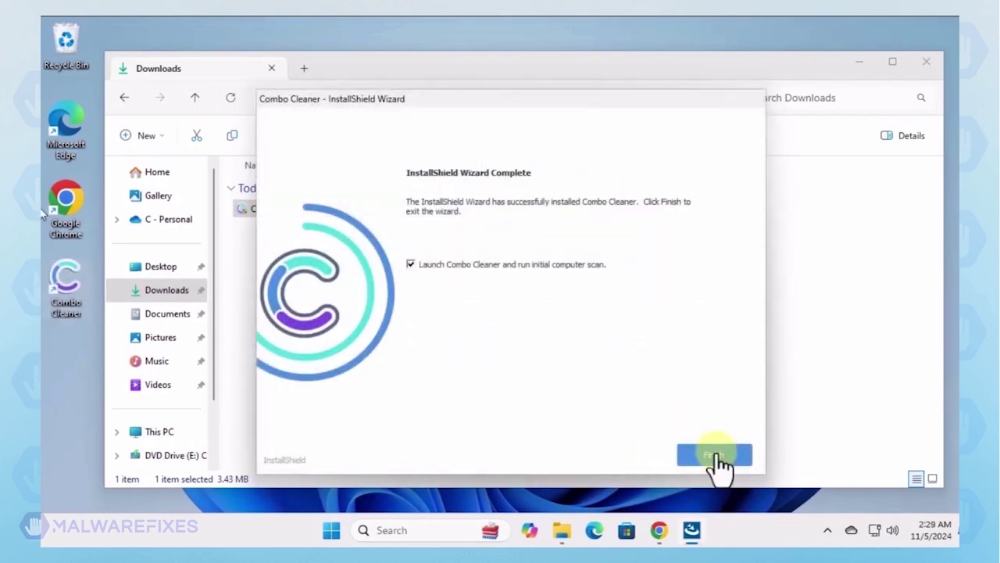
click(716, 461)
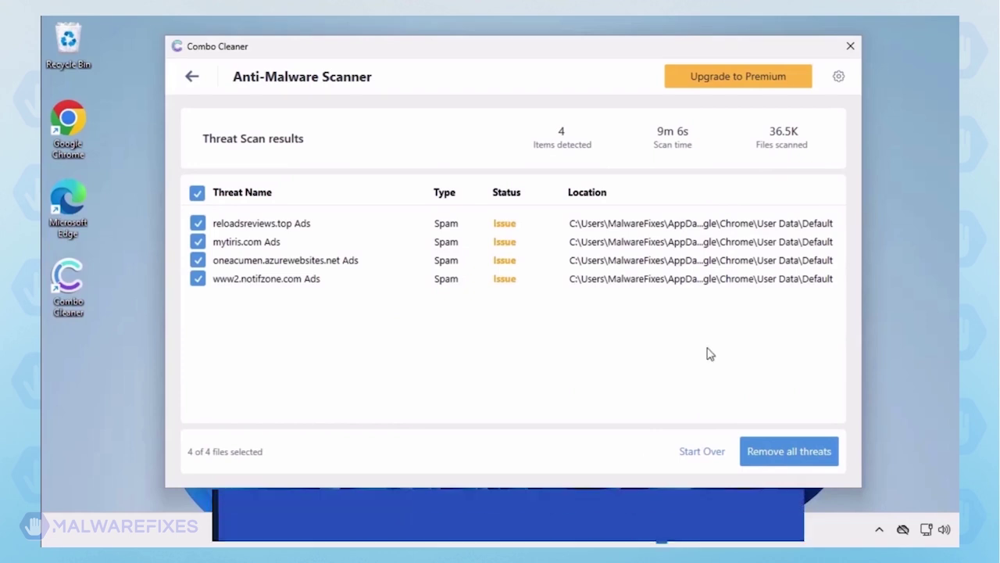
Remove all threats listed in the Anti-Malware Scanner's scan results
click(785, 452)
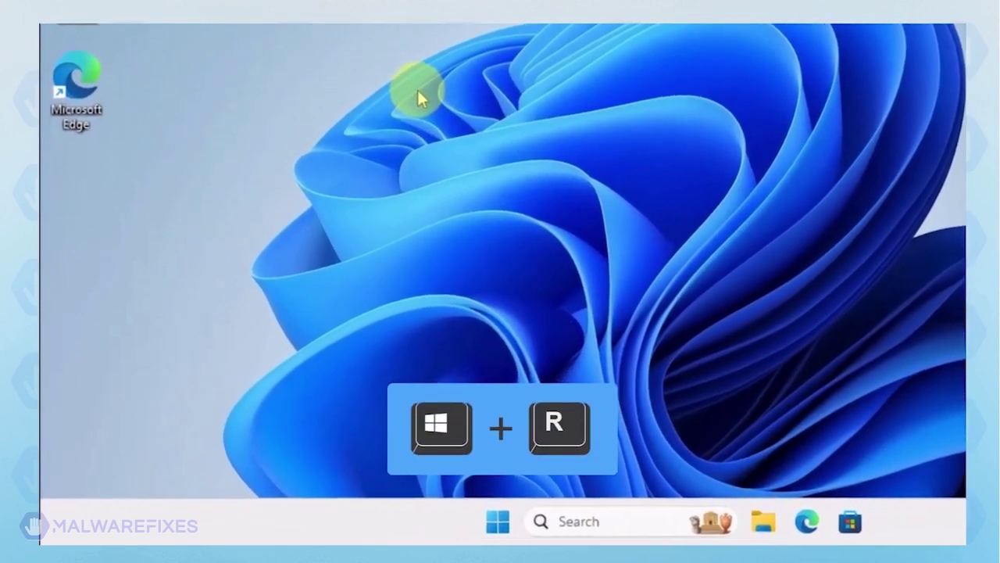
Open System Configuration with the msconfig command and enable Safe boot with the Network option
key(super+r)
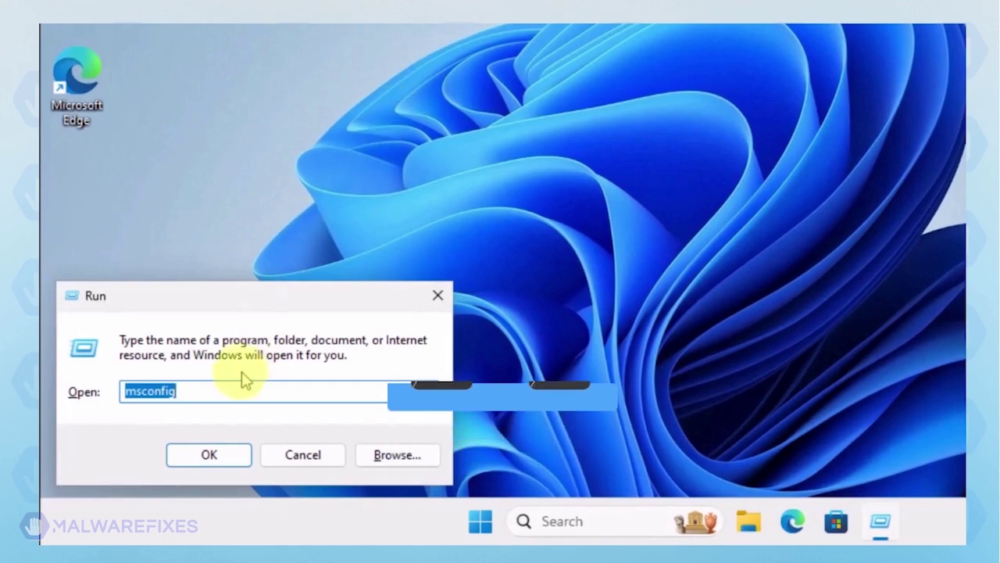
click(234, 395)
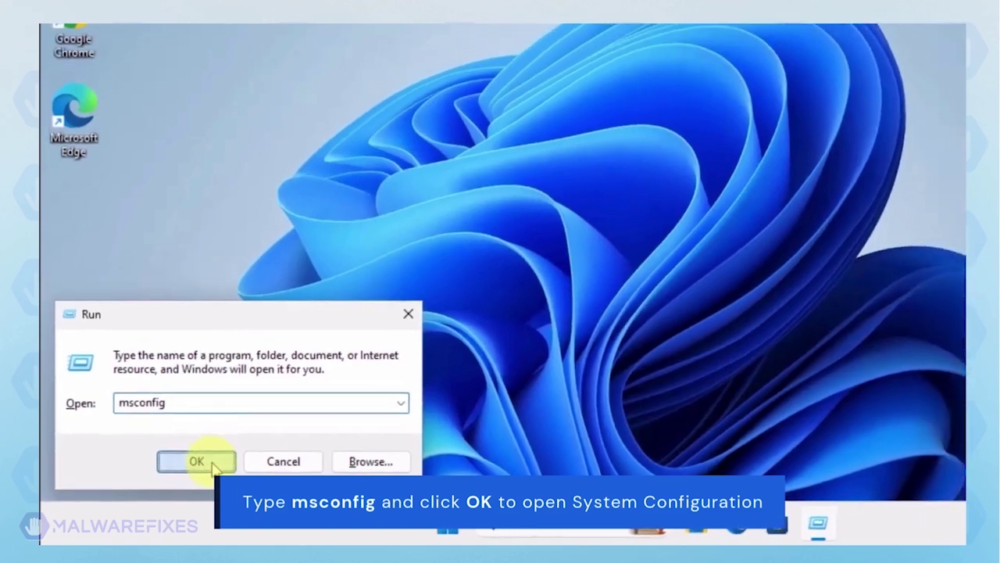
click(219, 457)
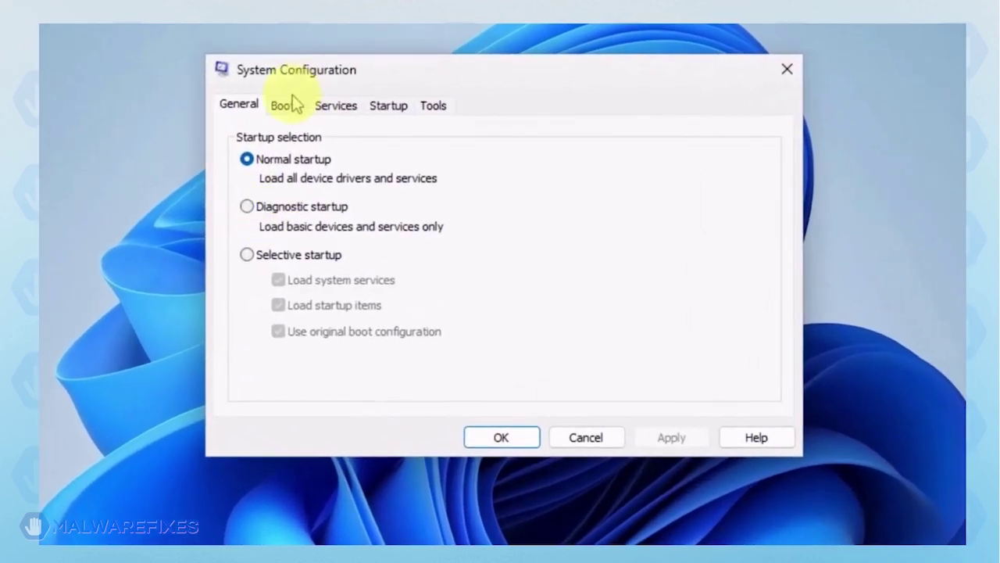
click(354, 164)
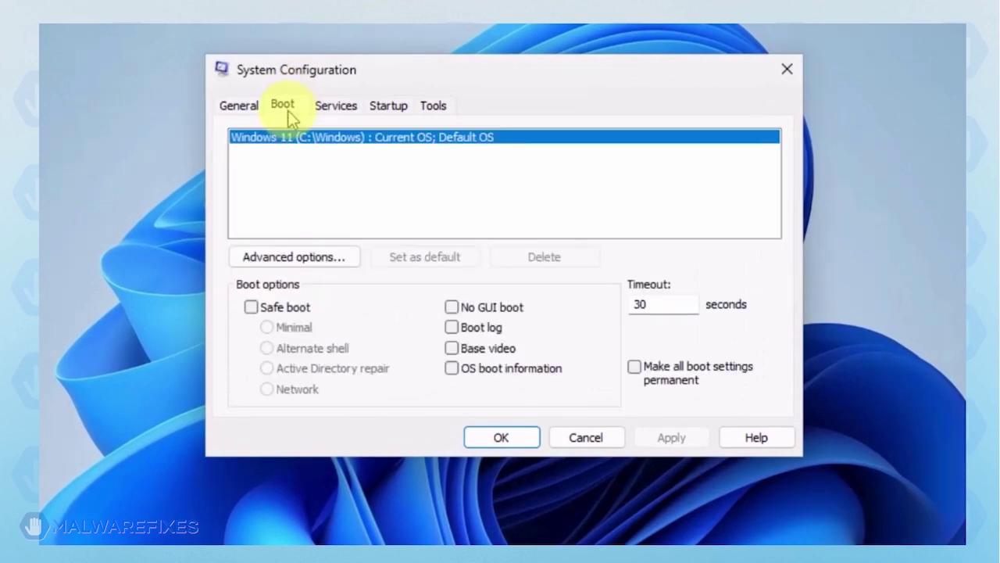
click(251, 307)
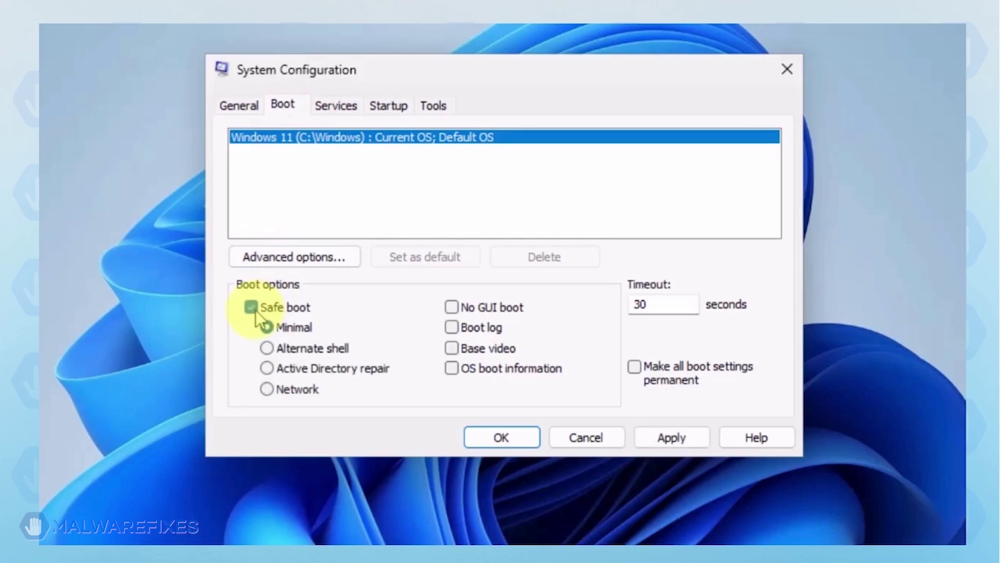
click(268, 390)
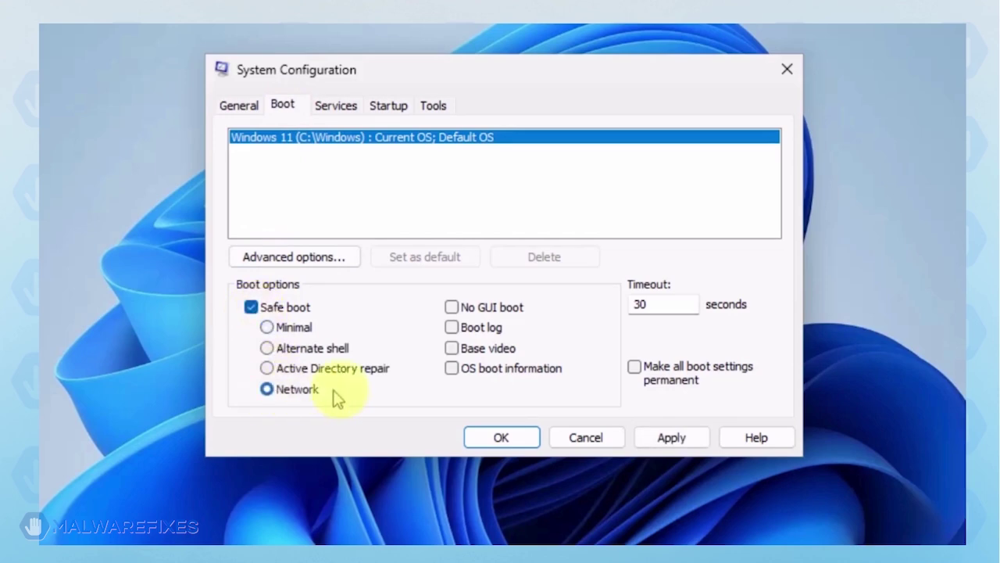
click(682, 442)
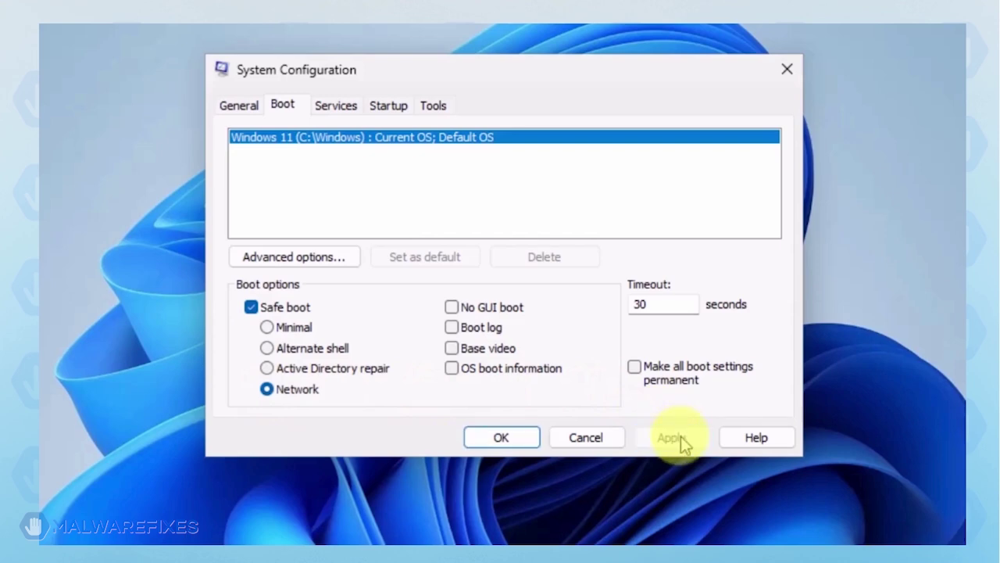
click(500, 437)
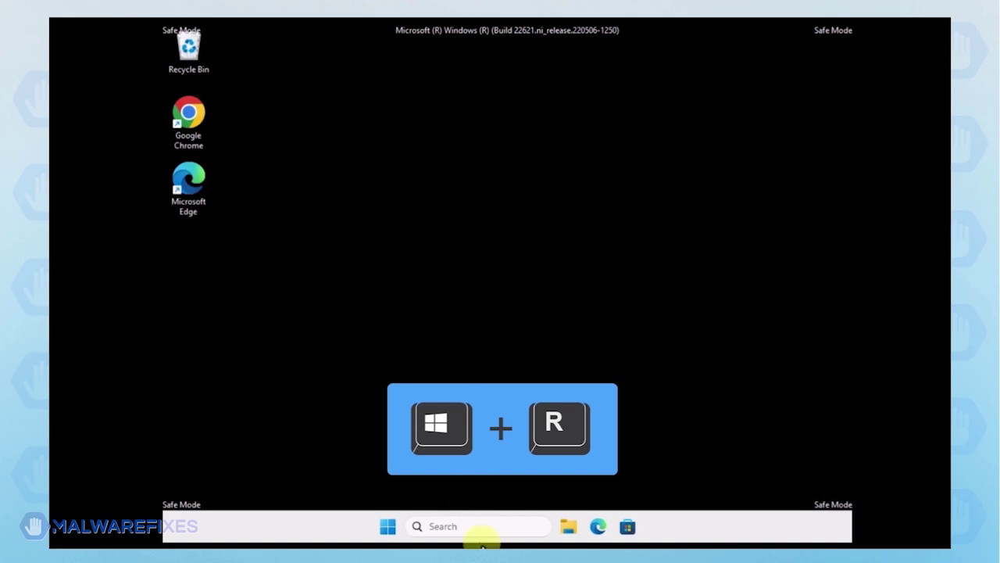
Open Programs and Features with the appwiz.cpl command and sort the installed programs by installation date, newest first
key(super+r)
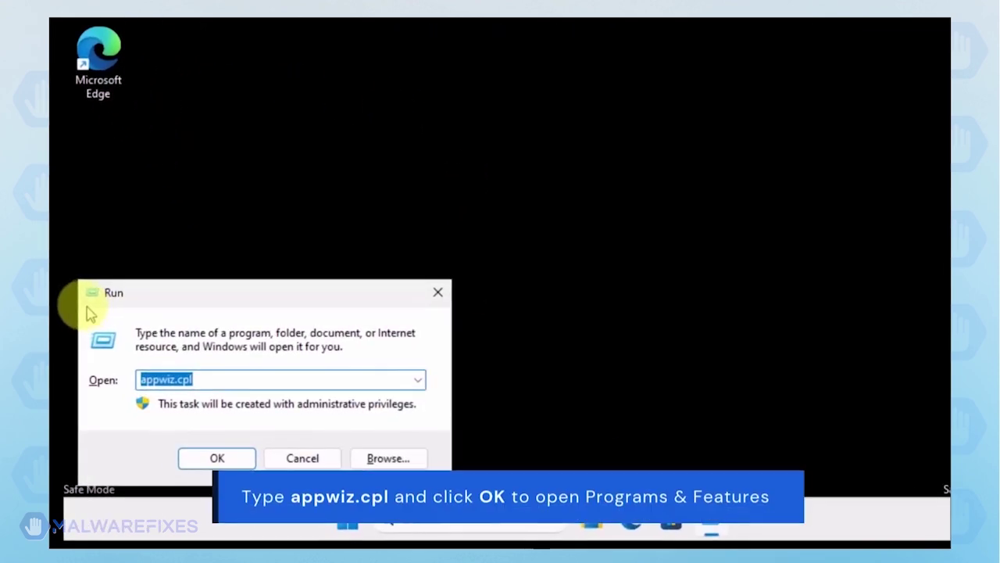
click(218, 381)
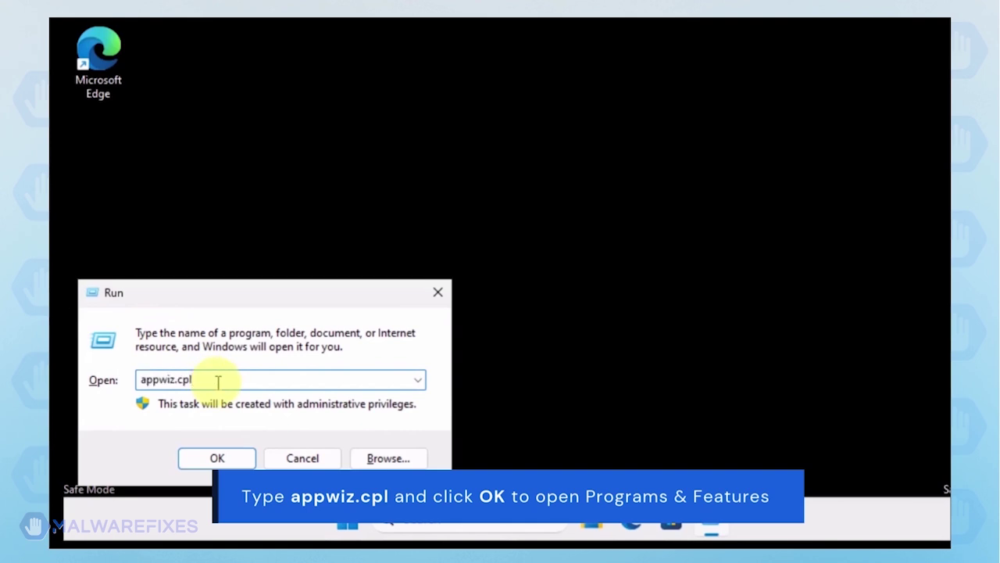
click(216, 458)
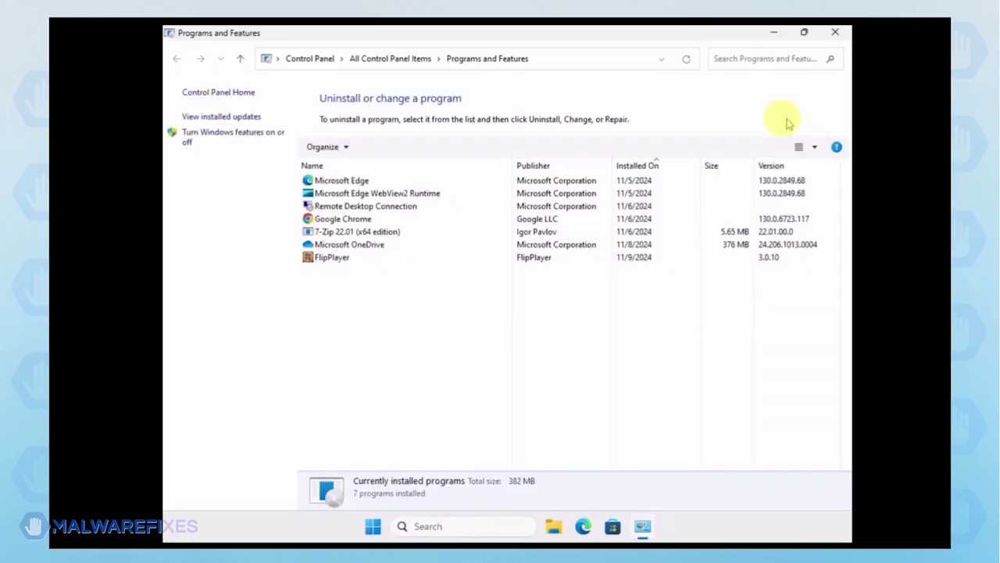
click(636, 168)
click(638, 168)
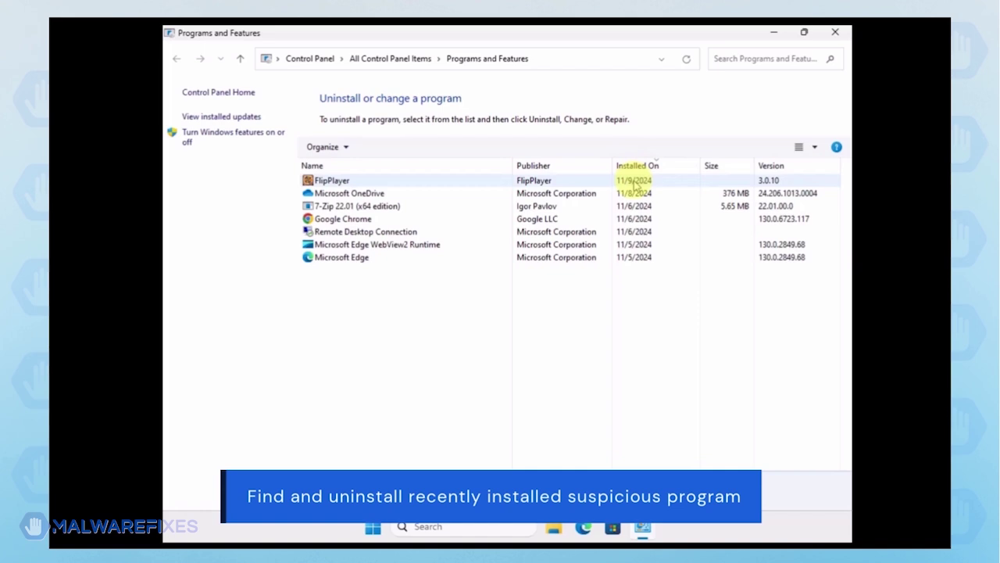
Uninstall FlipPlayer, finish its uninstall wizard and close Programs and Features
click(637, 184)
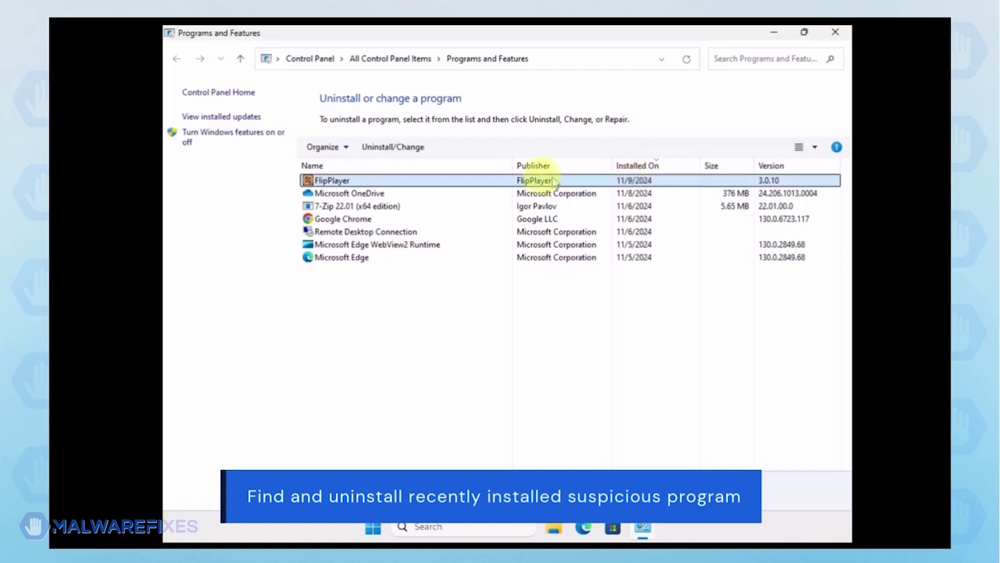
click(389, 153)
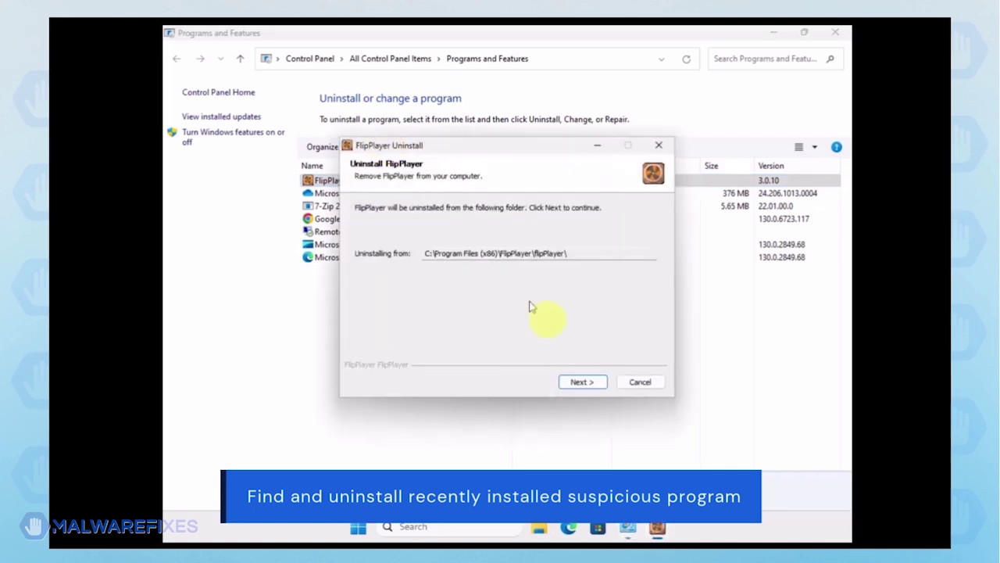
click(579, 383)
click(581, 383)
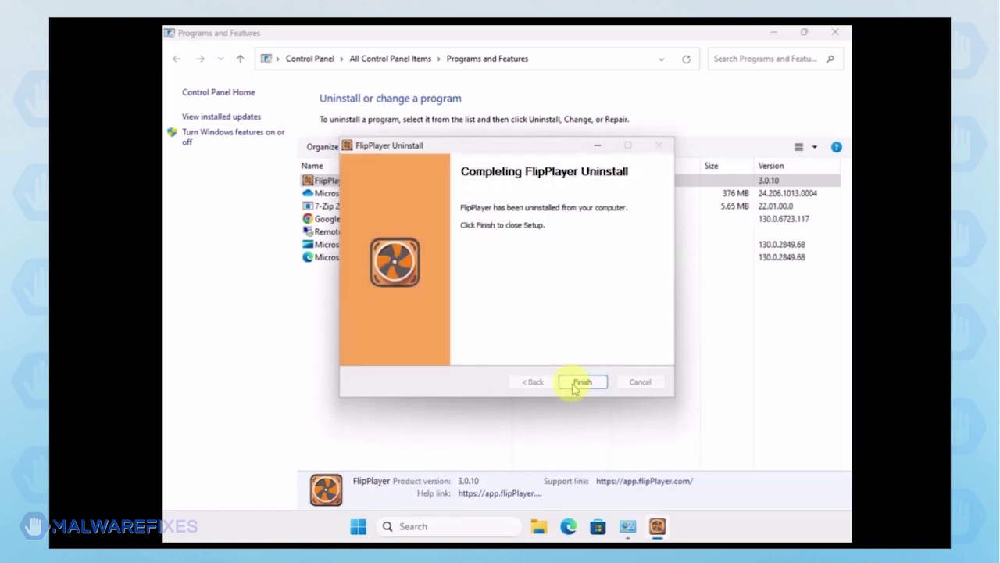
click(574, 386)
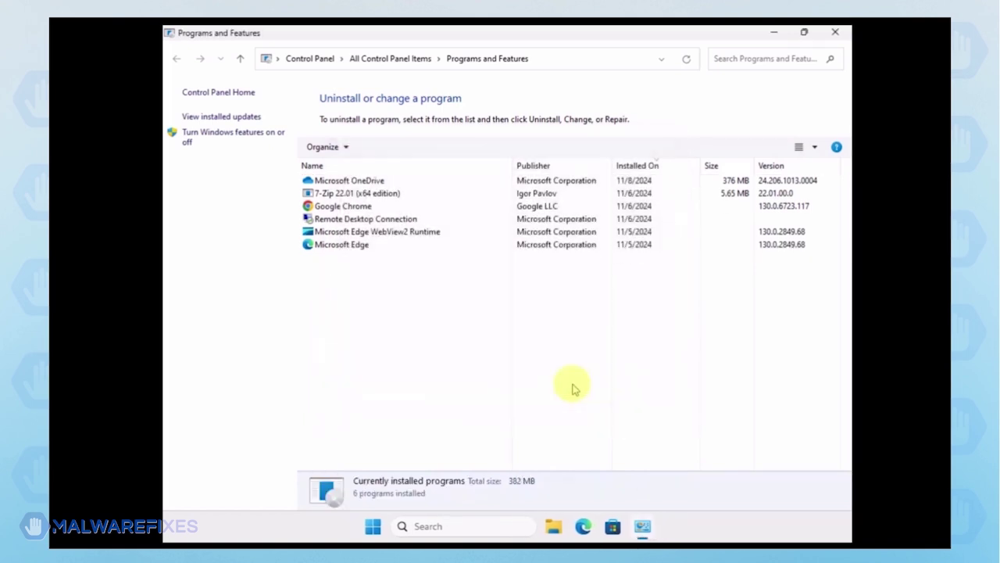
click(835, 34)
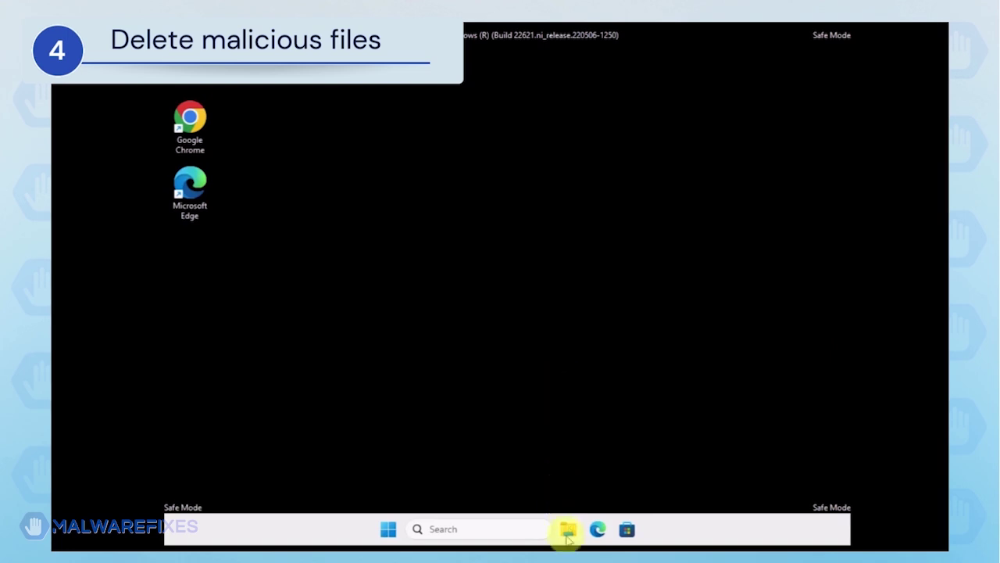
Switch to File Explorer and turn on the display of hidden items
click(568, 532)
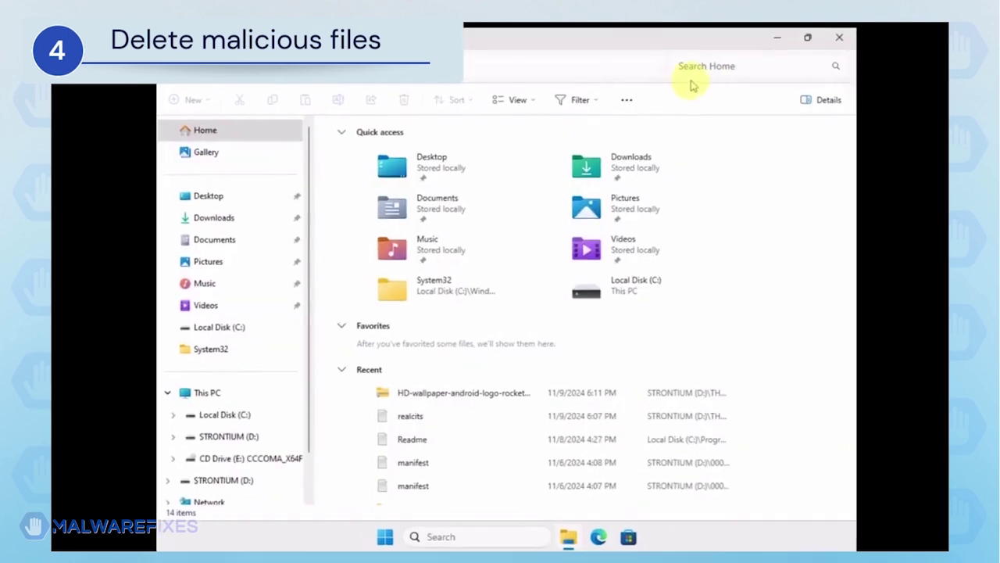
click(528, 92)
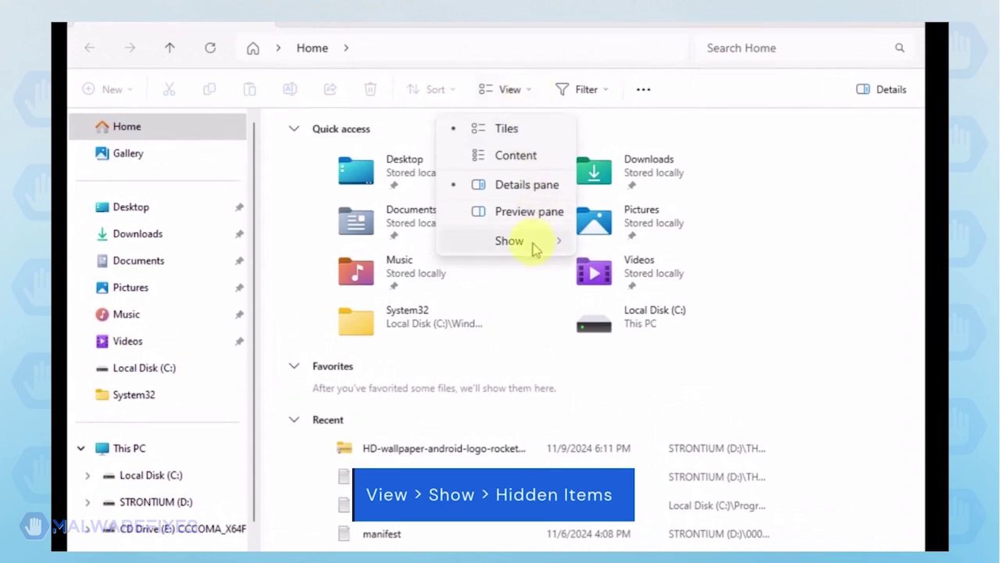
mouse_move(533, 245)
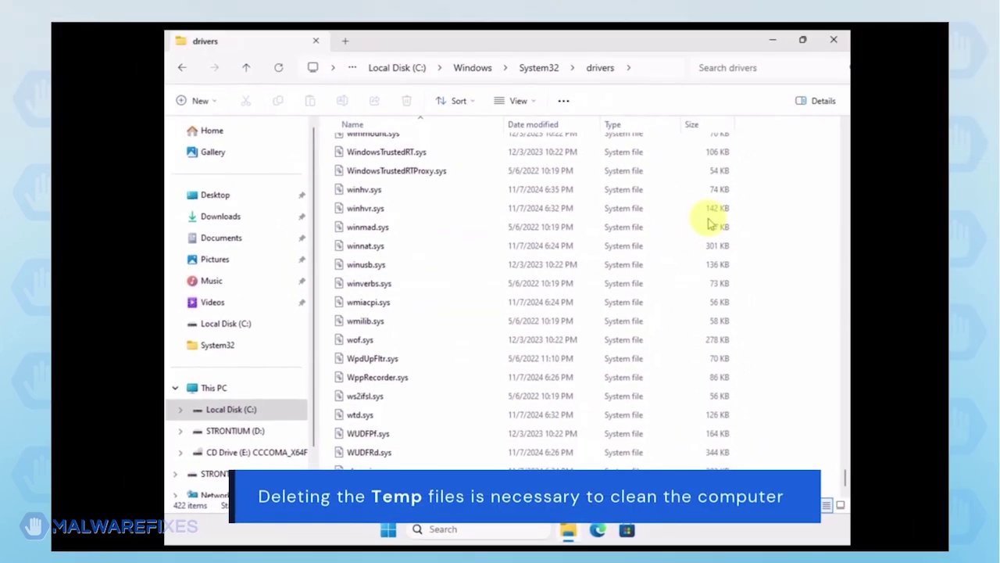
Open the folder C:\Users\MalwareFixes\AppData\Local\Temp
click(252, 409)
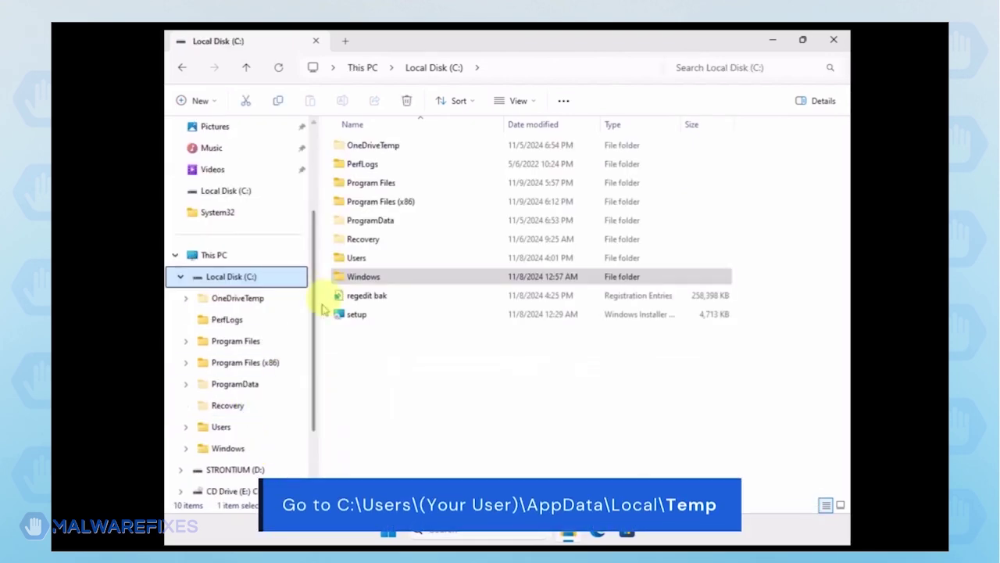
double_click(352, 259)
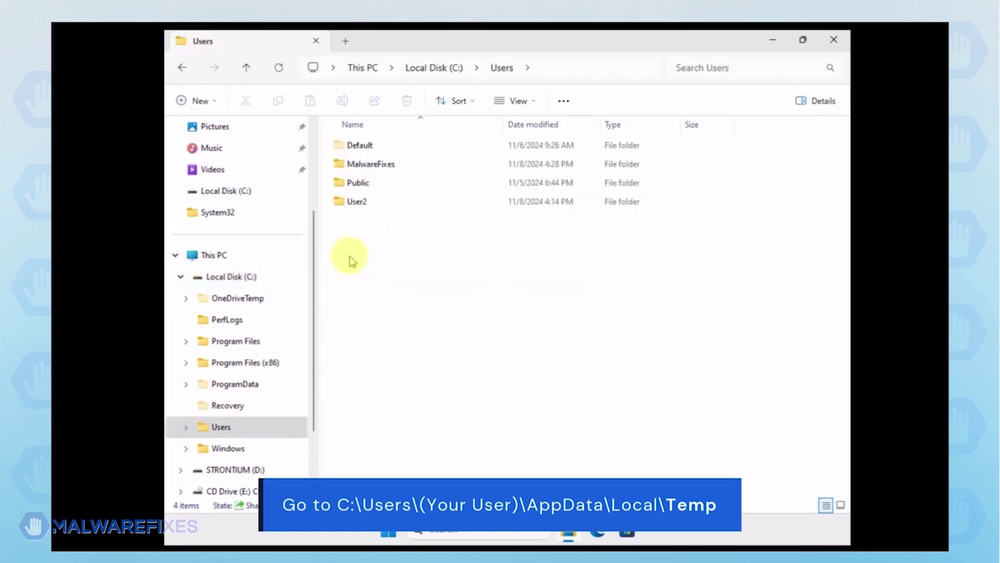
double_click(361, 165)
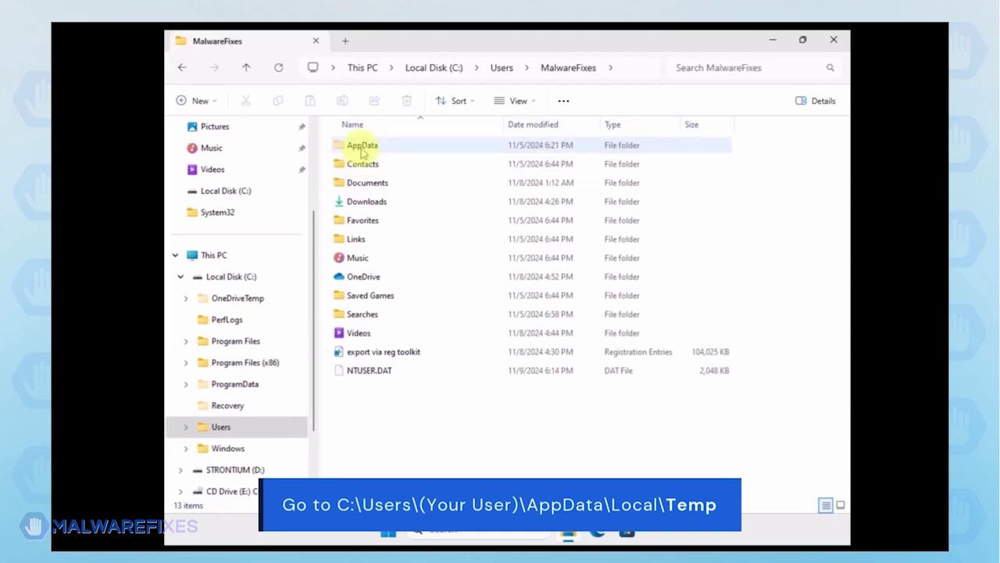
double_click(360, 148)
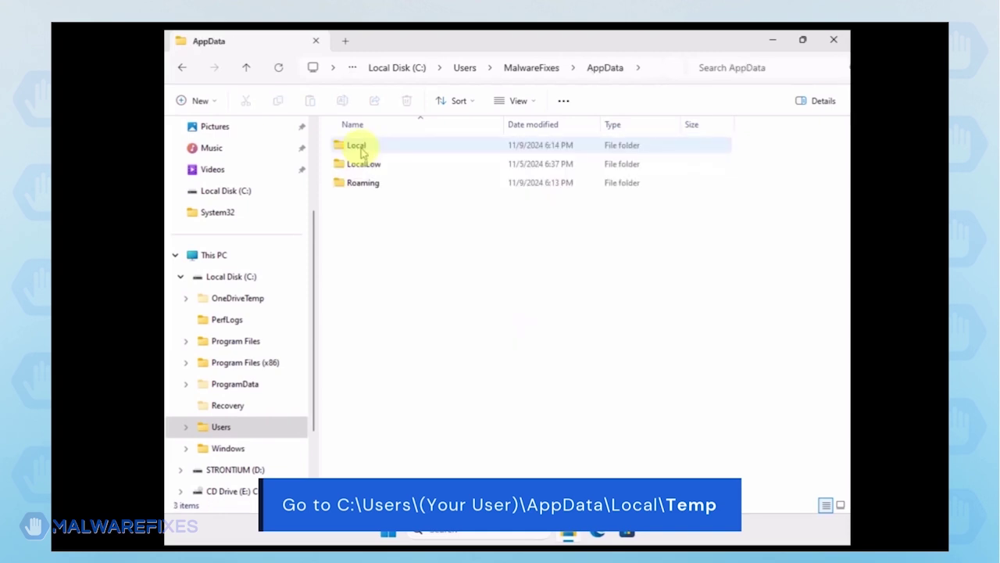
double_click(362, 151)
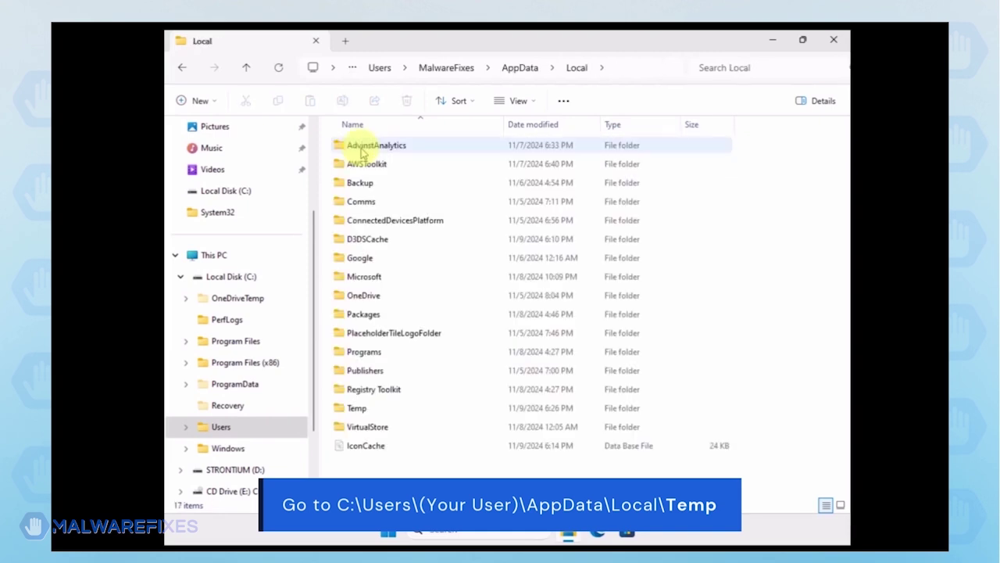
double_click(355, 409)
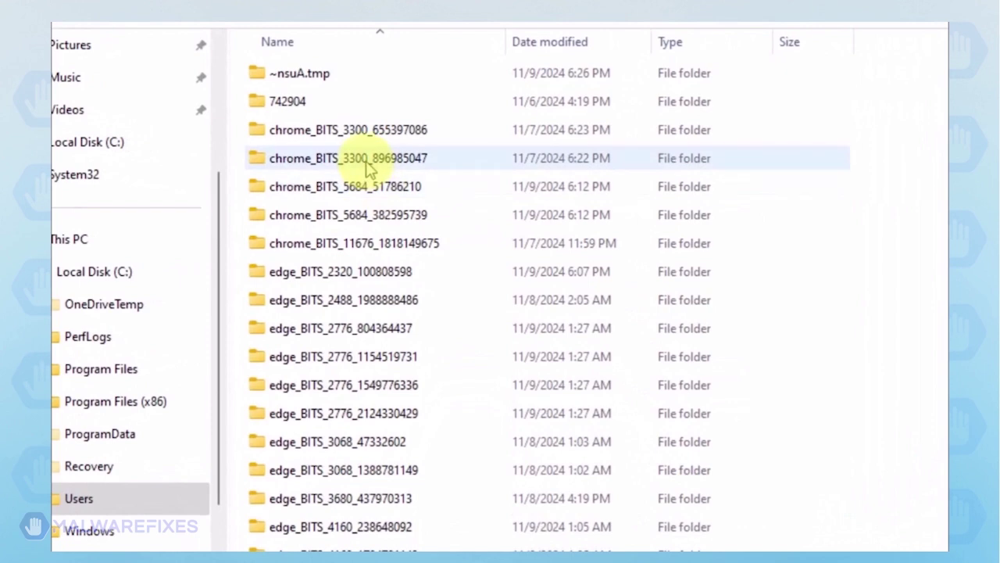
Delete all files and folders in the Temp folder and clear the remaining selection
key(ctrl+a)
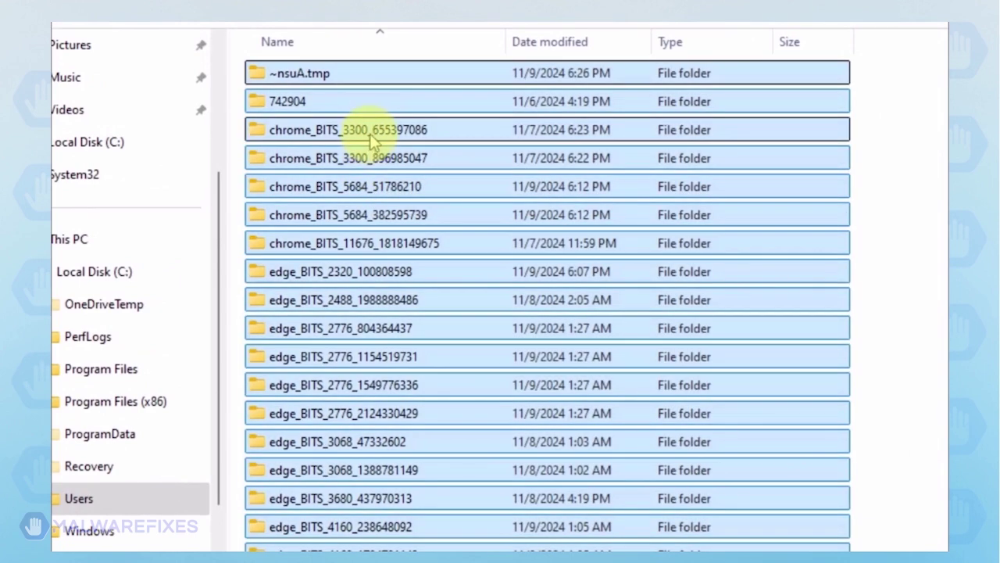
right_click(373, 141)
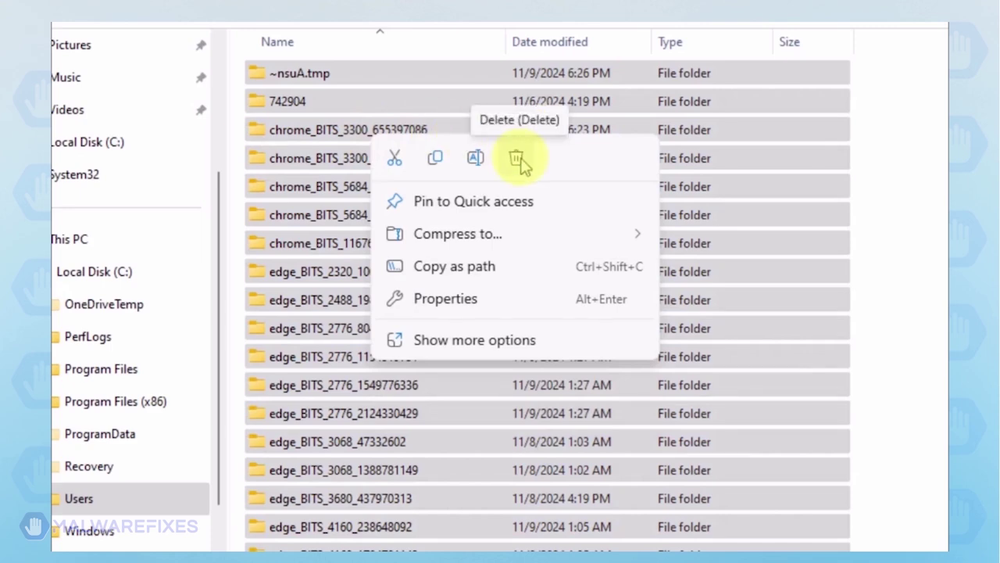
click(518, 160)
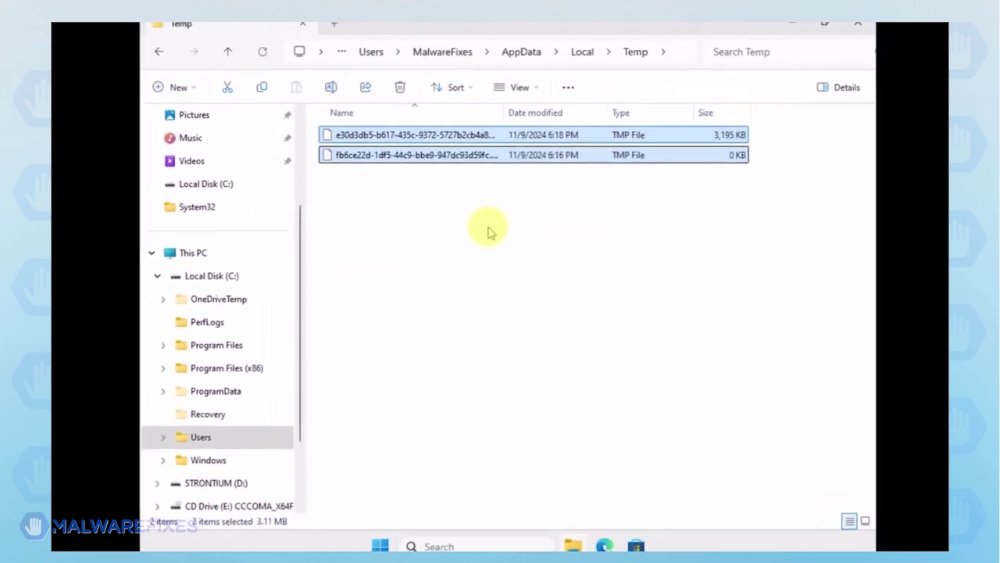
click(489, 236)
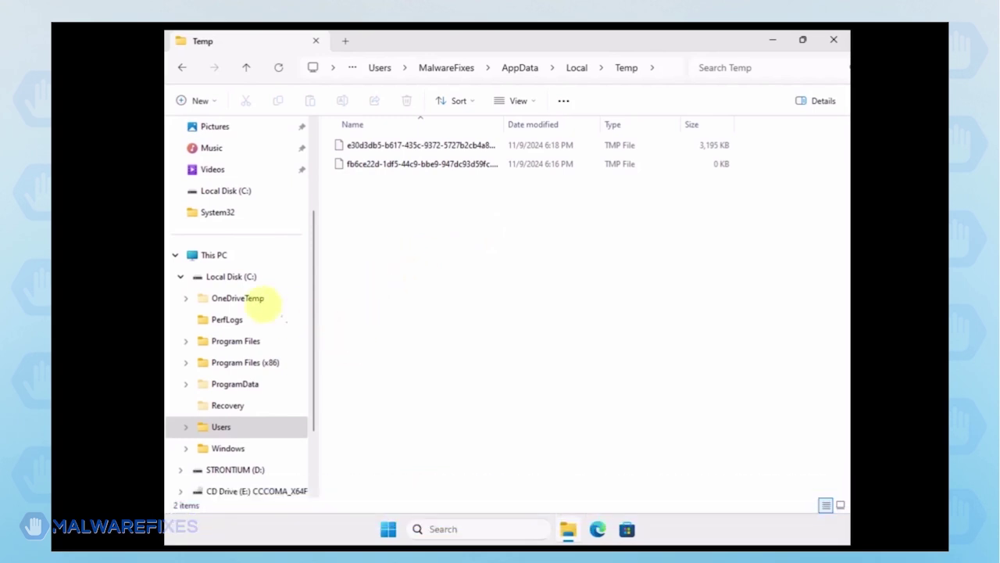
Open the folder C:\ProgramData\Microsoft\Windows Defender
click(247, 282)
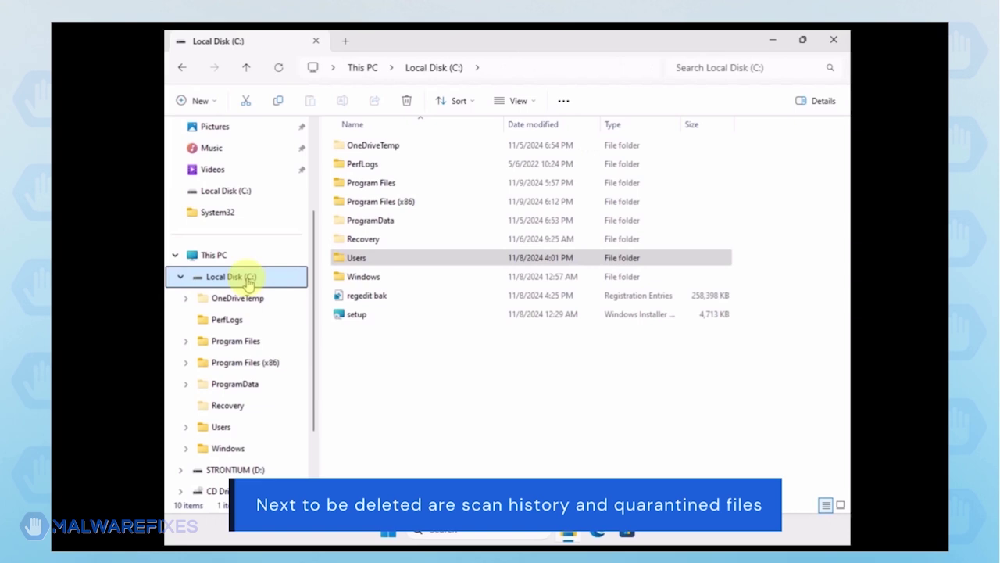
double_click(378, 222)
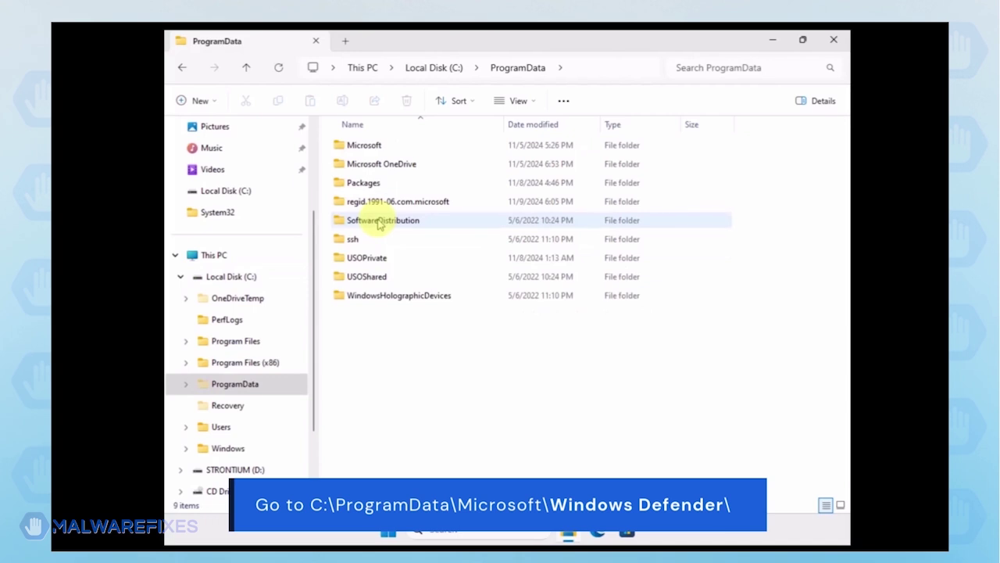
double_click(364, 145)
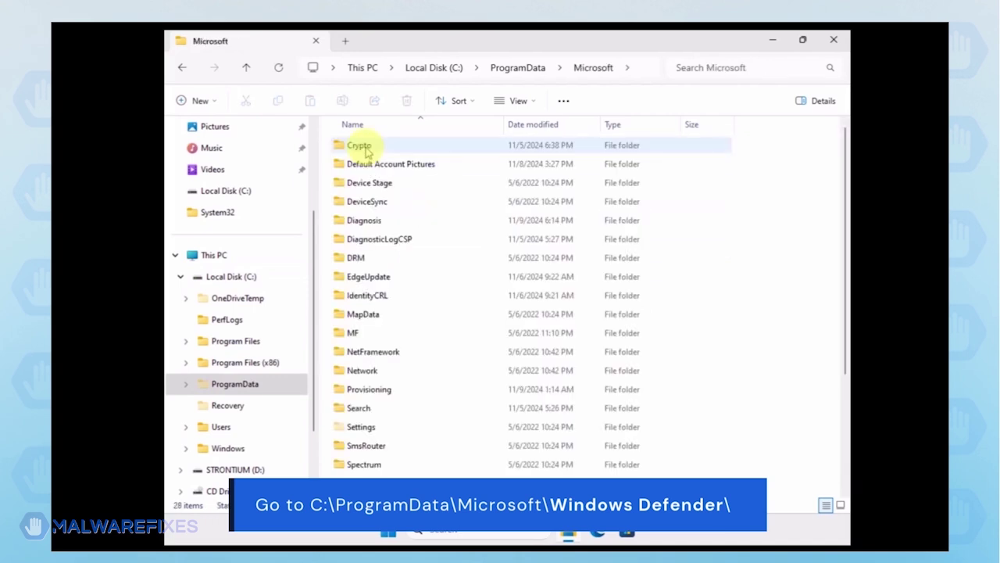
scroll(453, 257, down, 3)
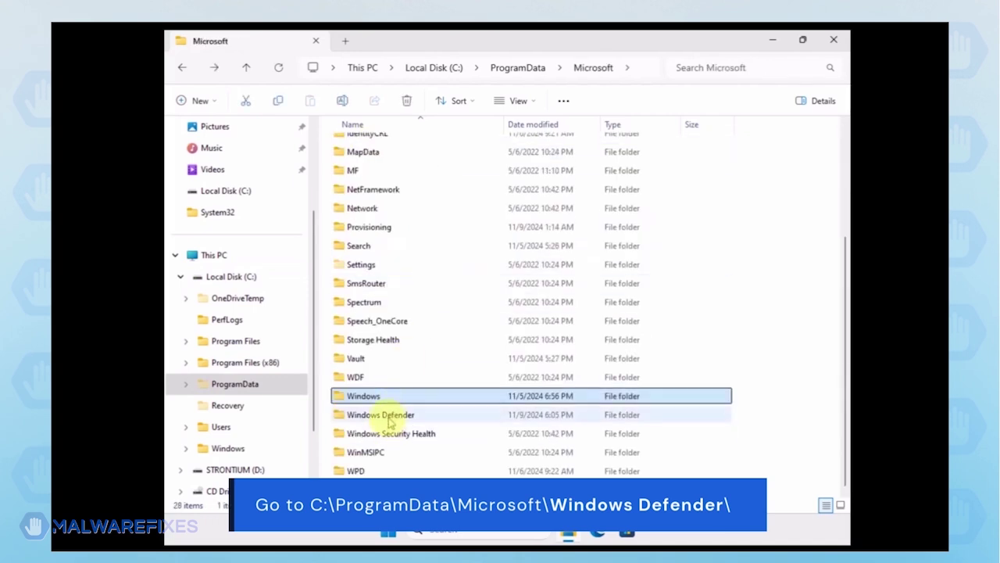
click(390, 420)
double_click(389, 420)
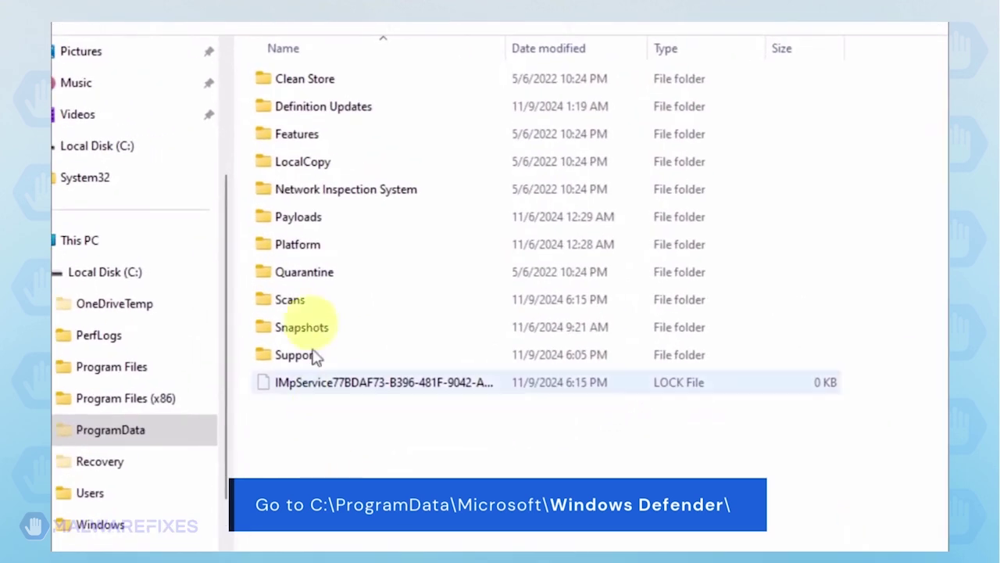
Delete the Quarantine folder inside the Windows Defender folder
click(315, 279)
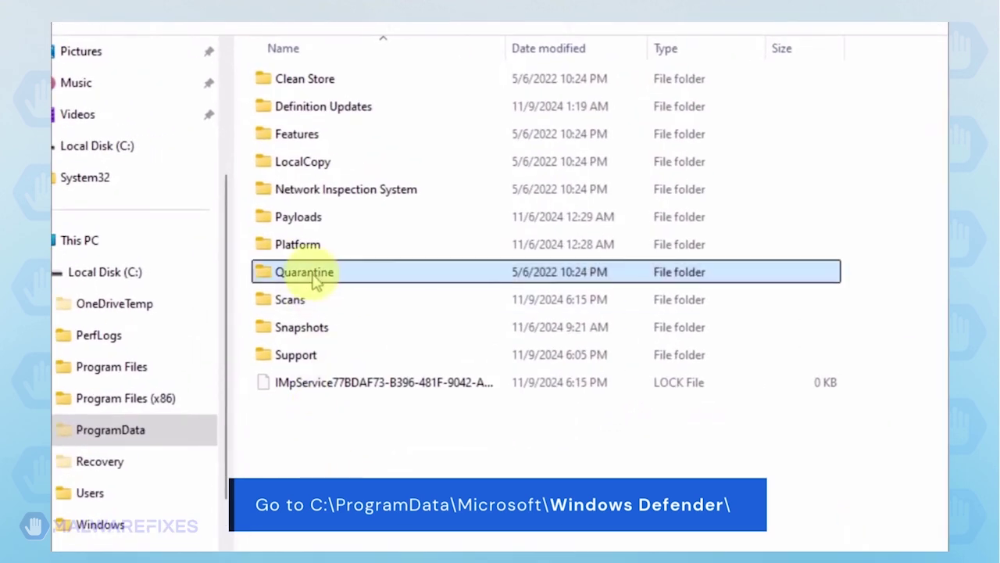
right_click(370, 283)
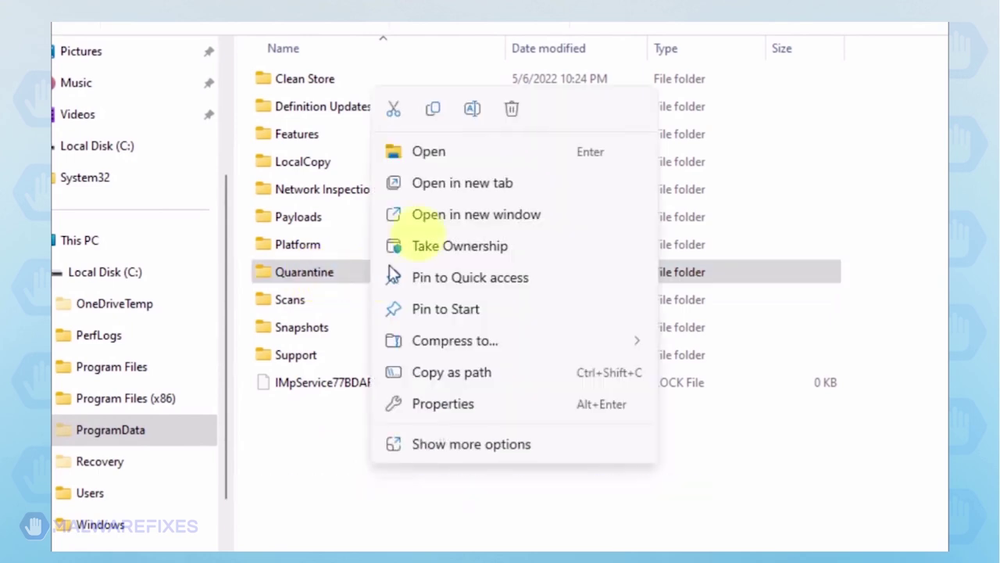
click(513, 110)
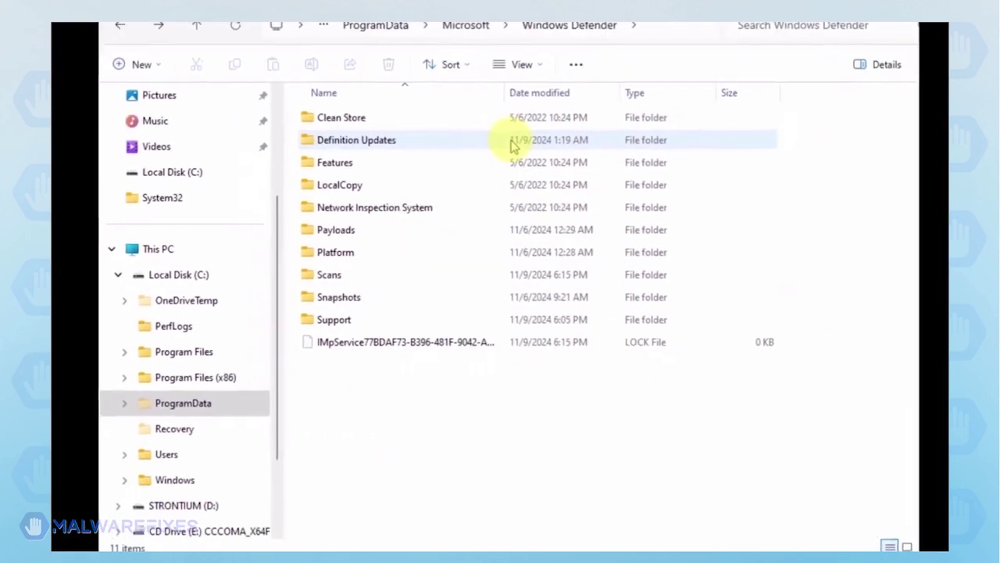
Open Scans\History\Results in the Windows Defender folder and delete the Quick and Resource folders
double_click(381, 282)
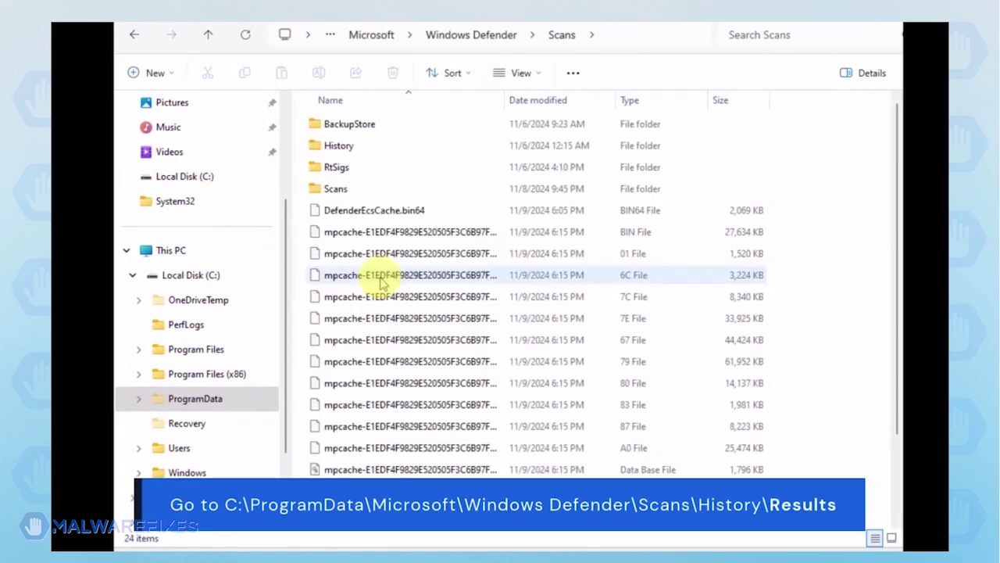
double_click(339, 148)
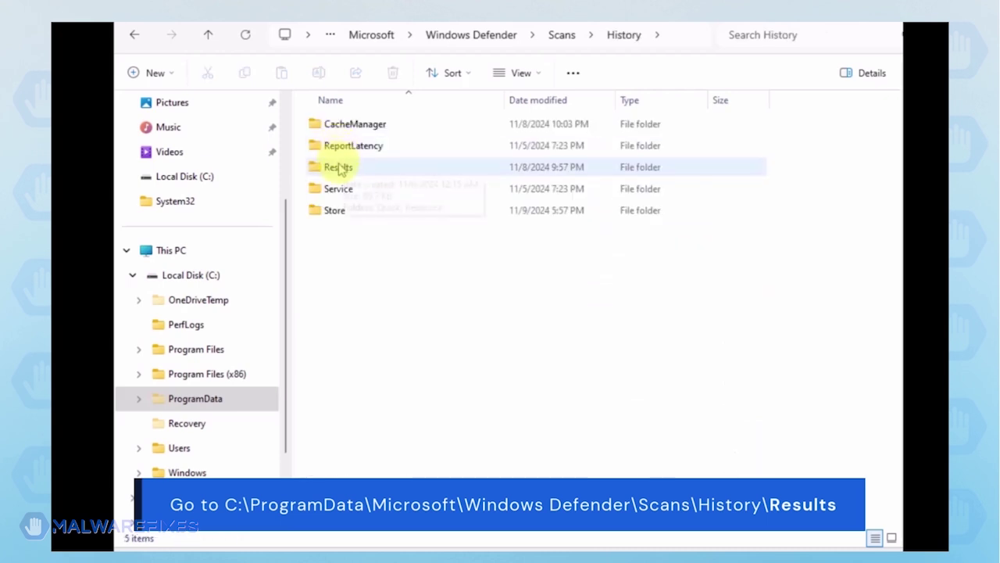
double_click(339, 168)
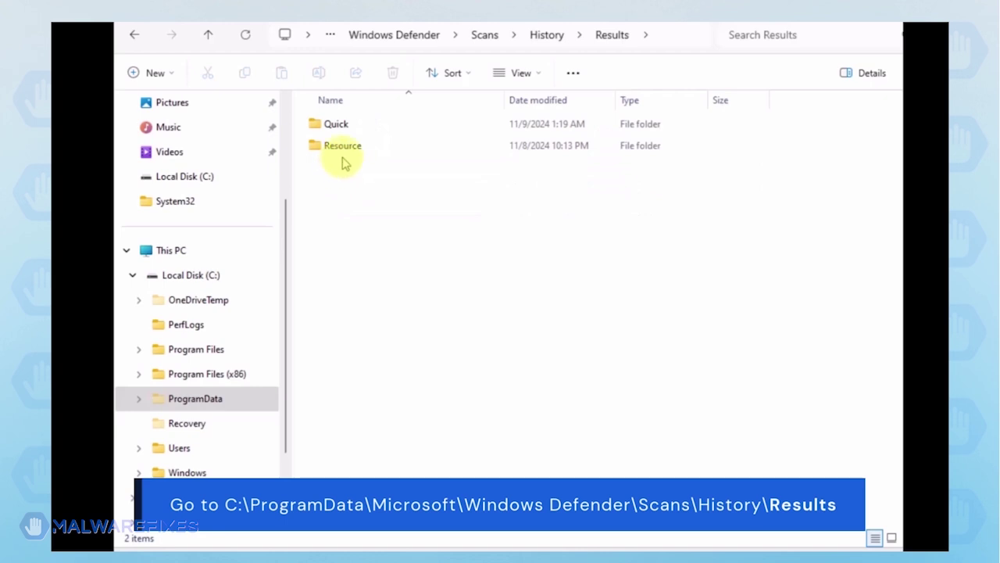
key(ctrl+a)
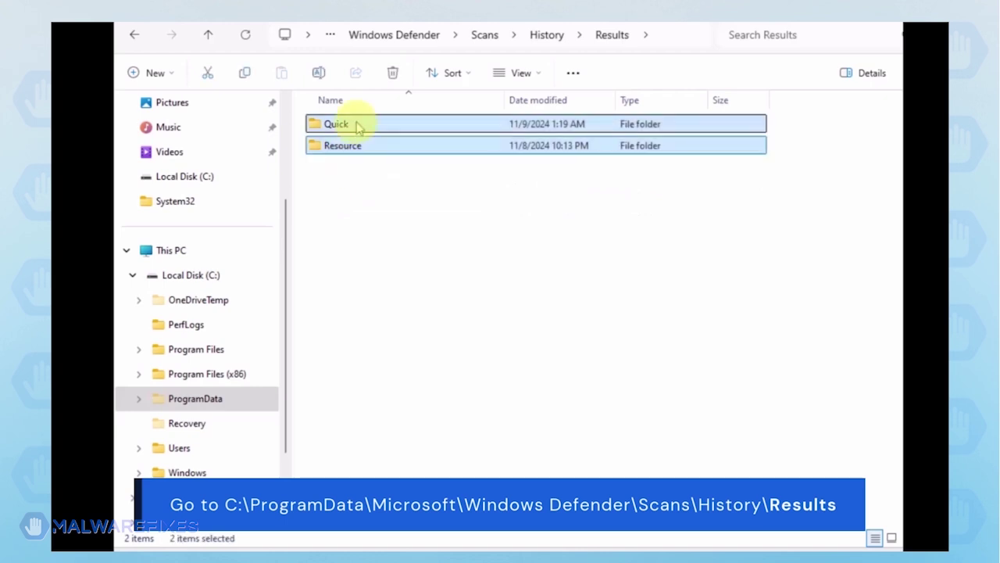
right_click(357, 127)
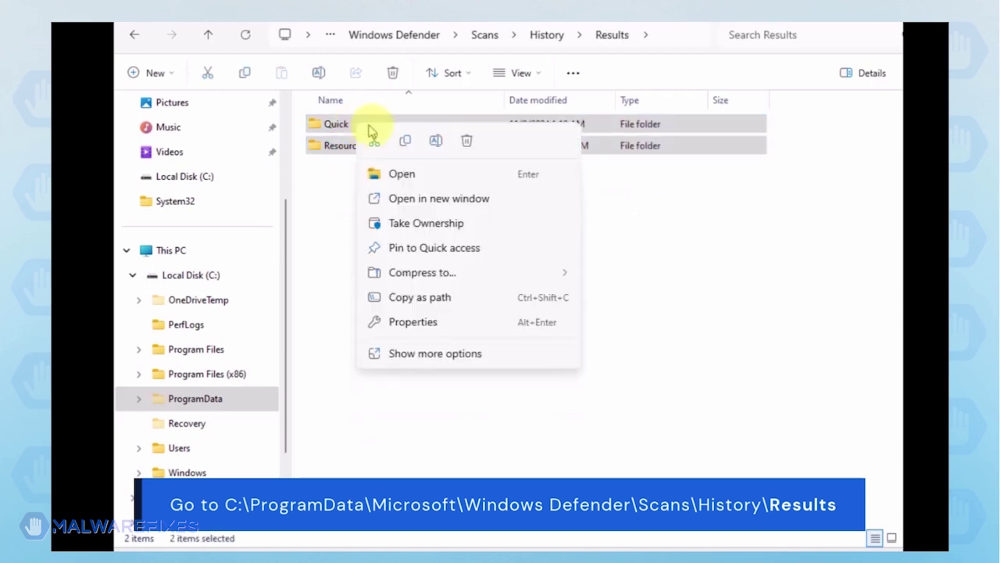
click(465, 143)
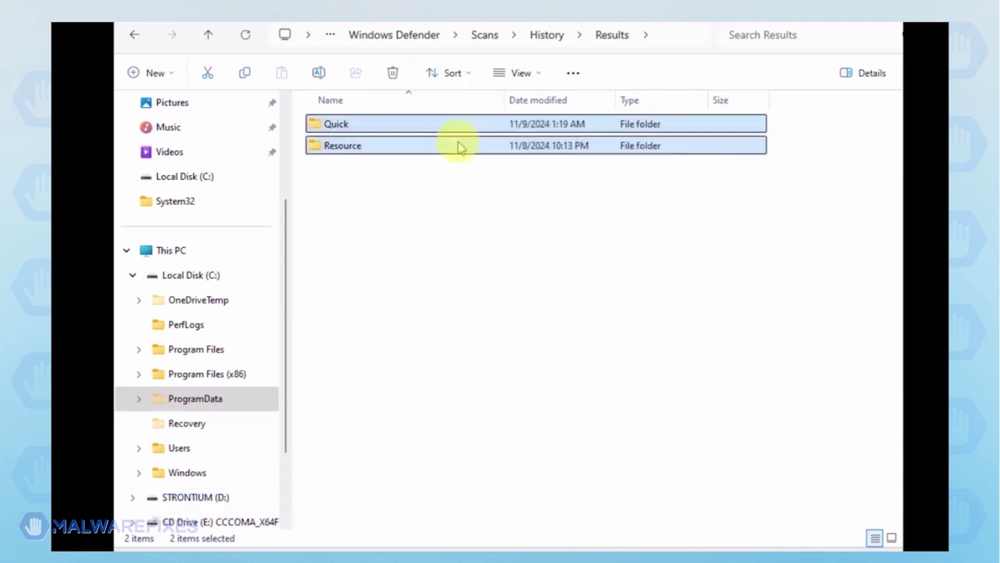
Delete the Unknown text document from the Scans\History\Service folder and close File Explorer
click(130, 35)
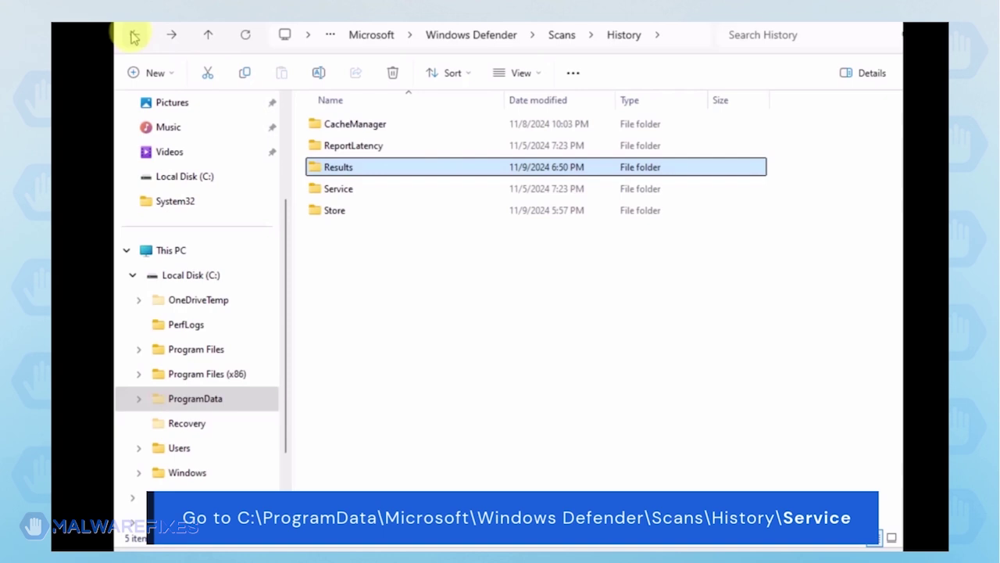
double_click(342, 190)
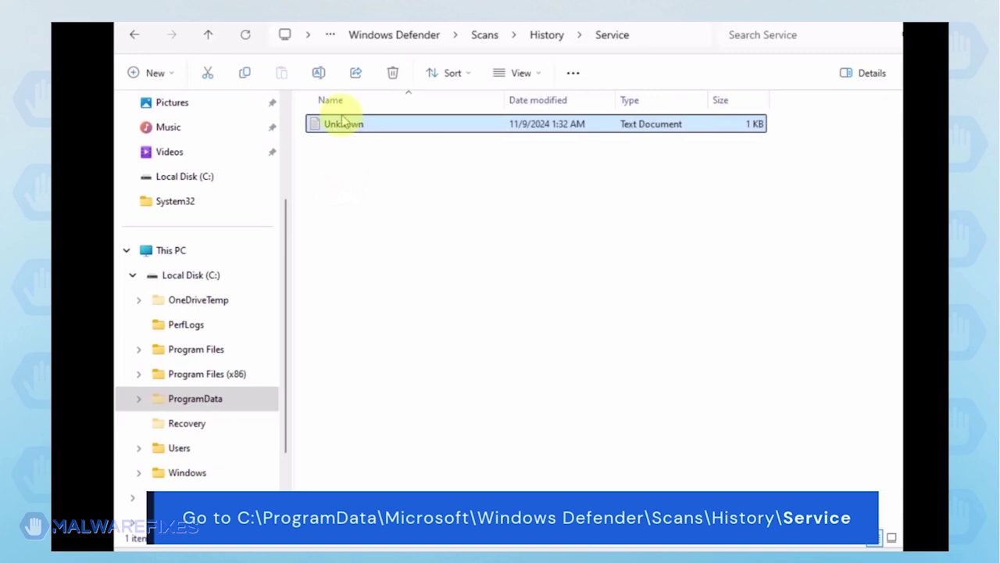
right_click(342, 129)
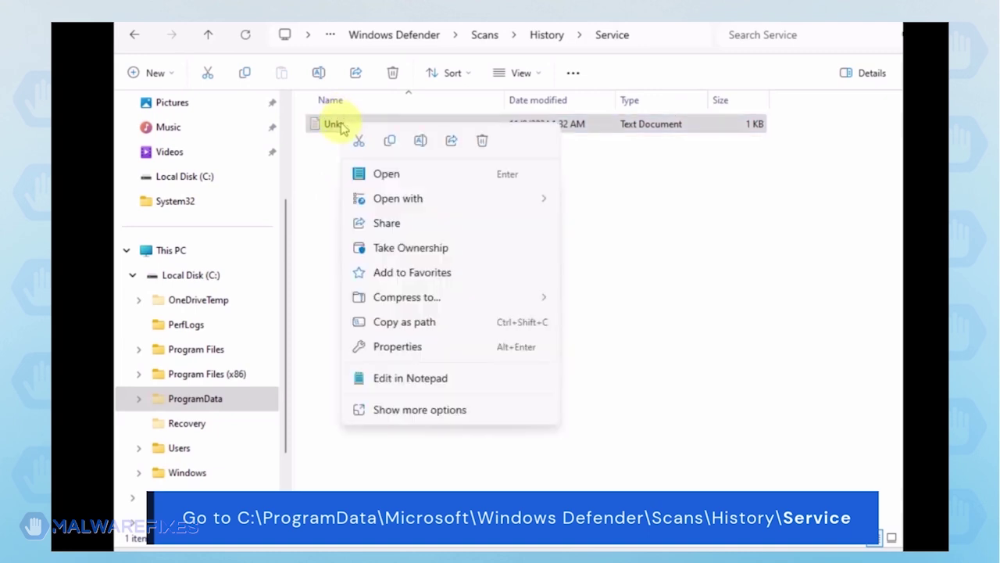
click(480, 144)
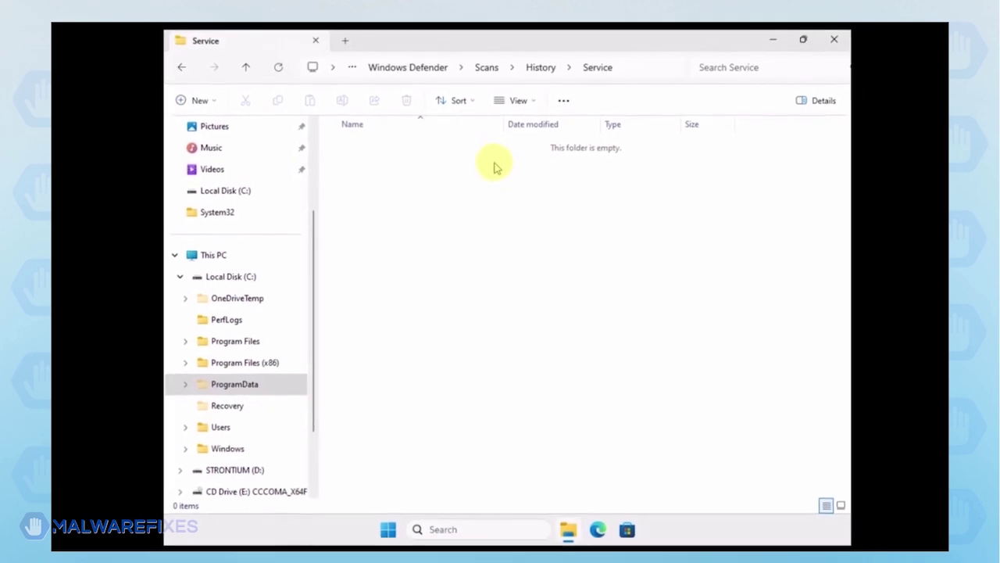
click(834, 40)
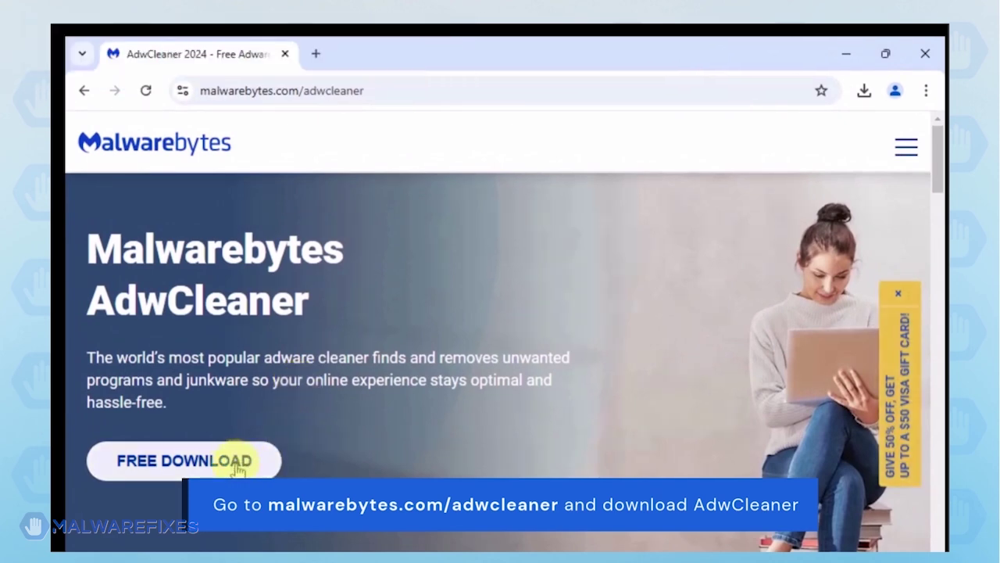
In Chrome, download AdwCleaner from malwarebytes.com/adwcleaner, then run adwcleaner.exe and maximize its window
click(236, 462)
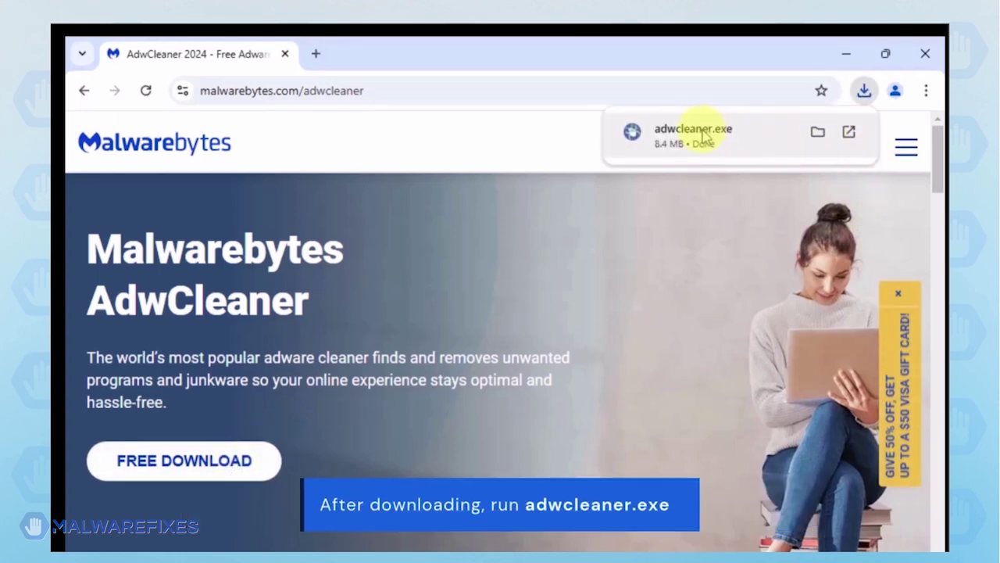
click(701, 134)
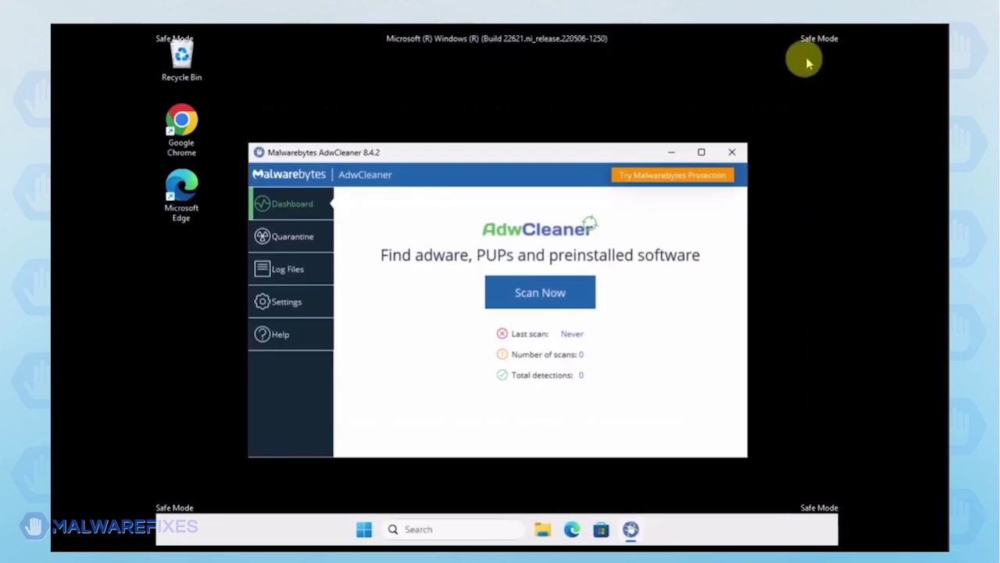
click(701, 152)
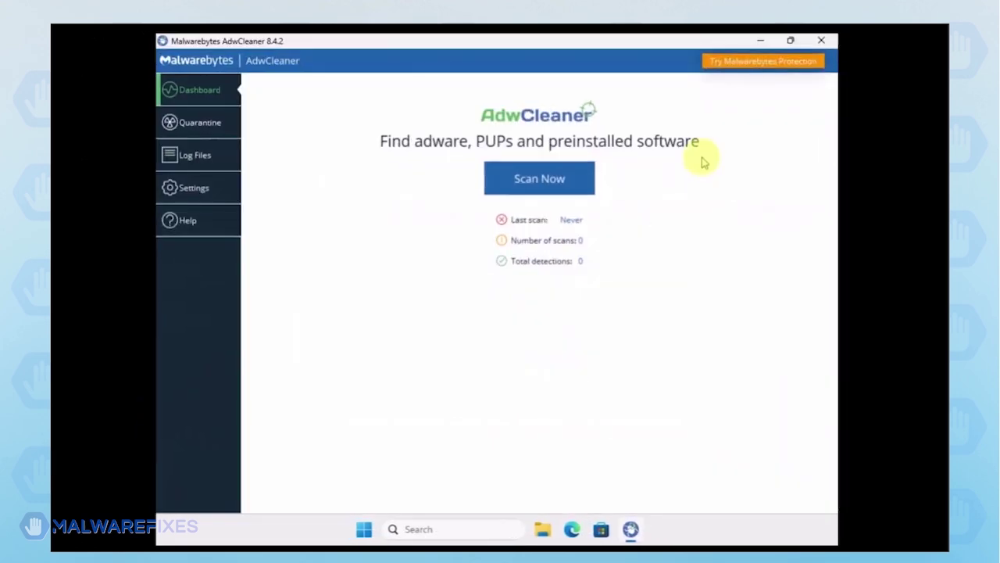
Check the application settings for Basic Repair Actions in AdwCleaner and run a scan from the dashboard
click(194, 190)
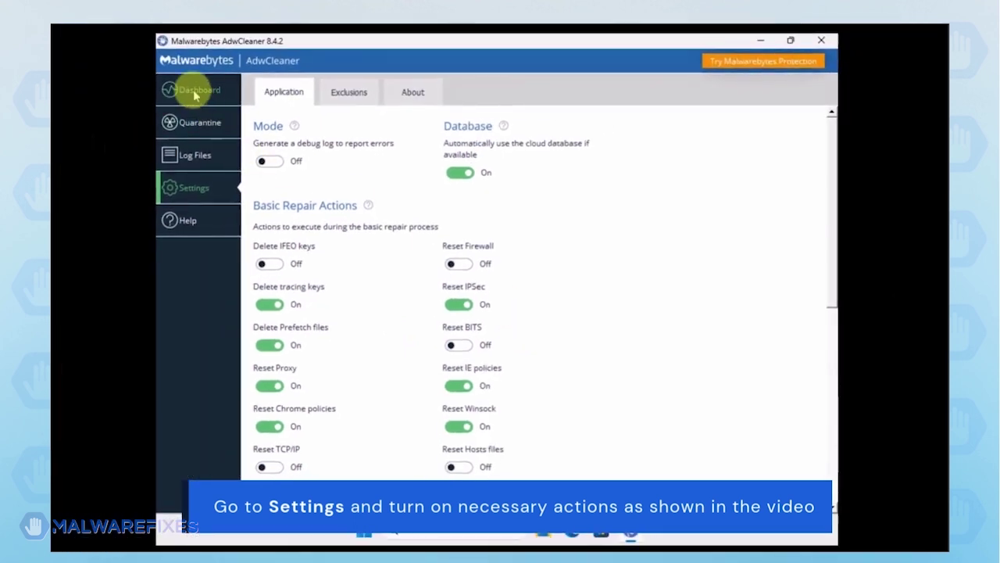
click(195, 92)
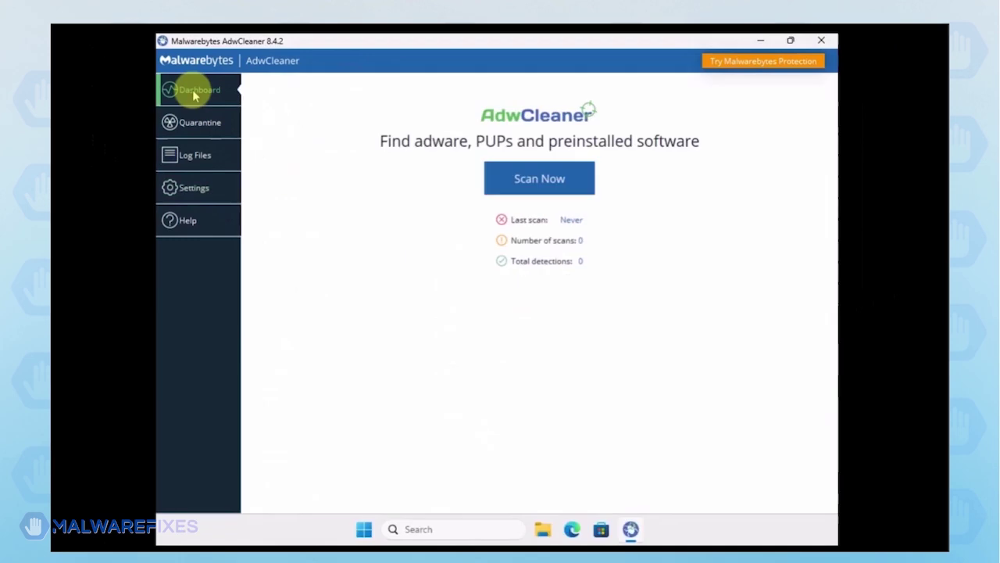
click(546, 194)
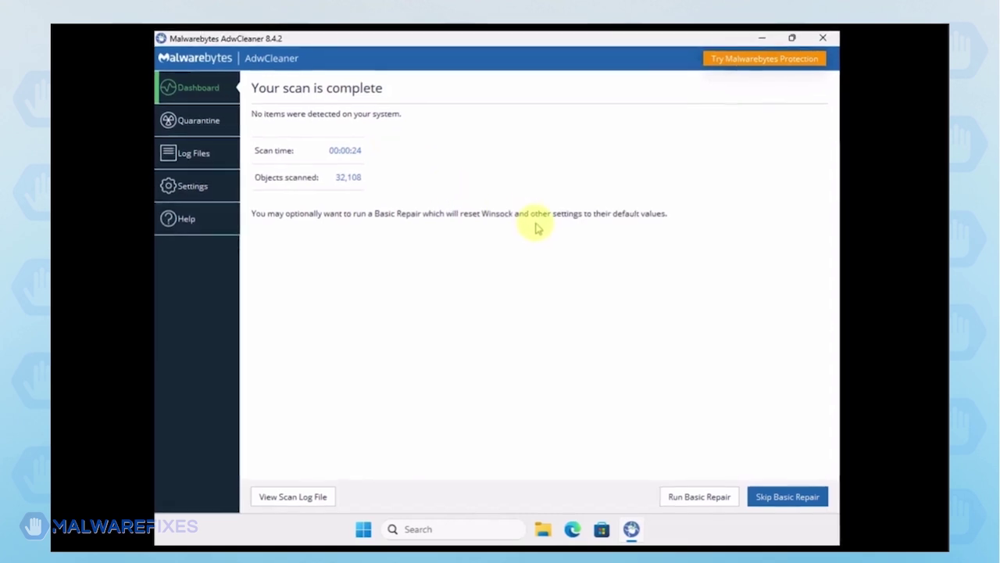
Run the Basic Repair, agreeing to close all processes, and close AdwCleaner
click(685, 498)
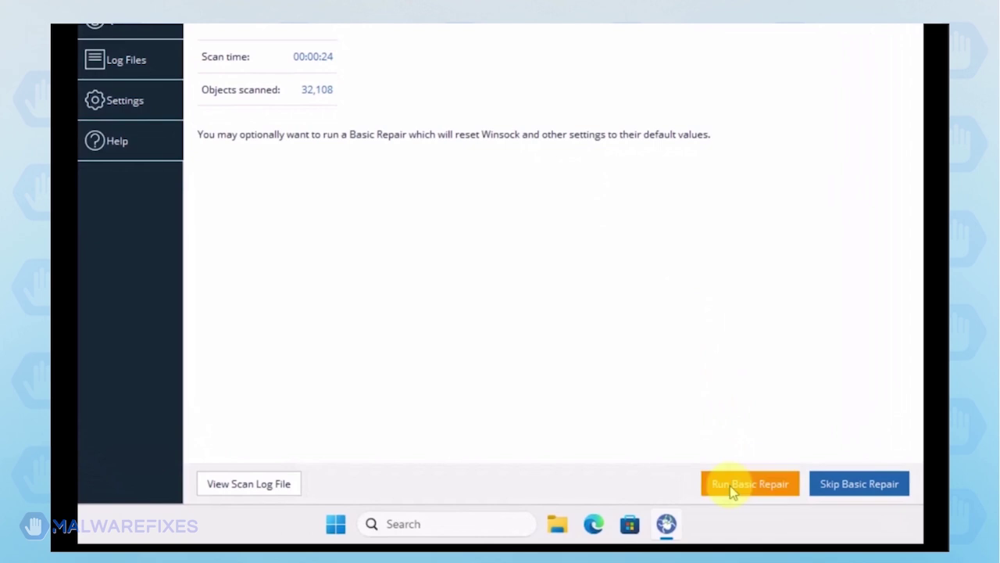
click(733, 485)
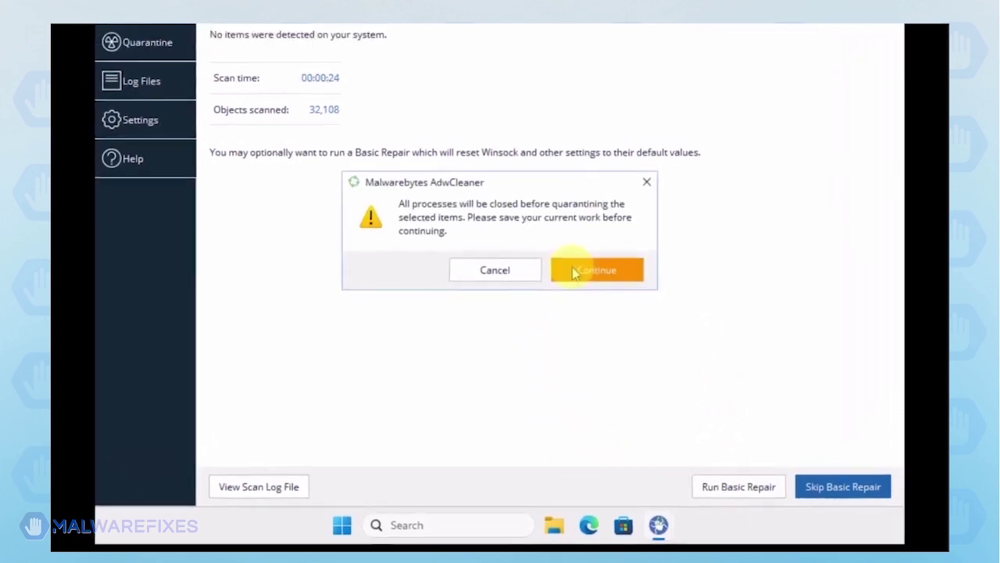
click(574, 271)
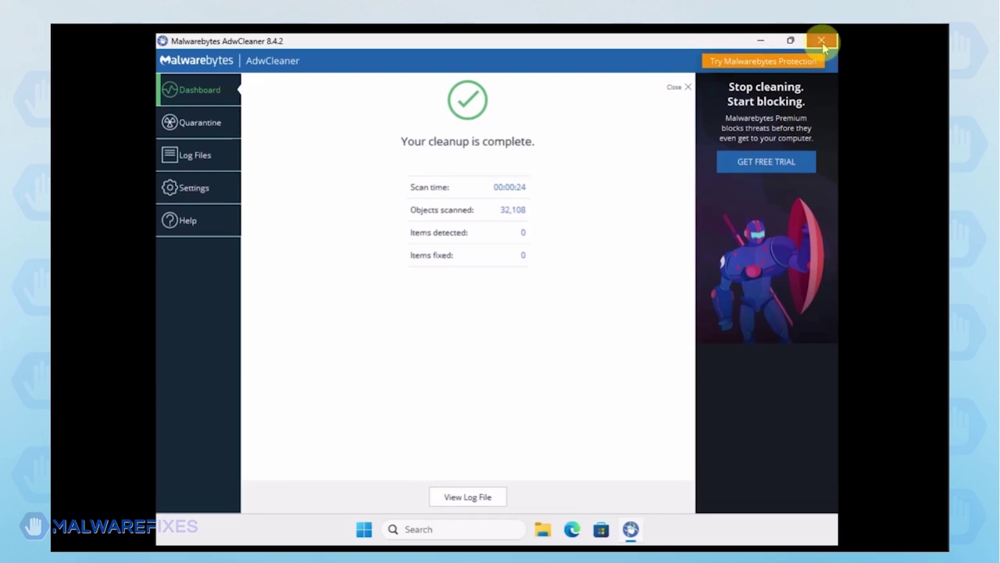
click(822, 42)
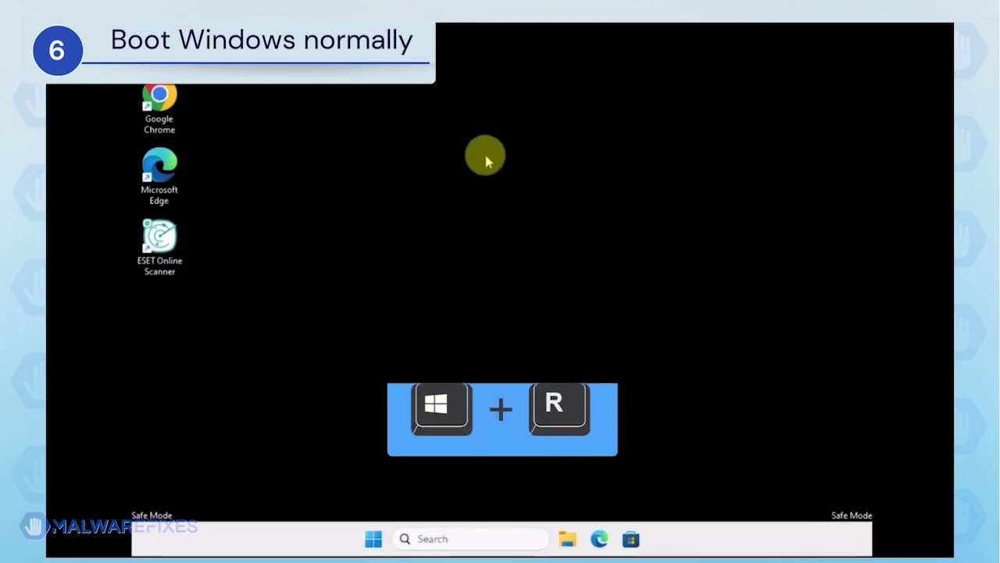
Apply Normal startup as the startup selection in System Configuration (msconfig) and restart the computer
key(super+r)
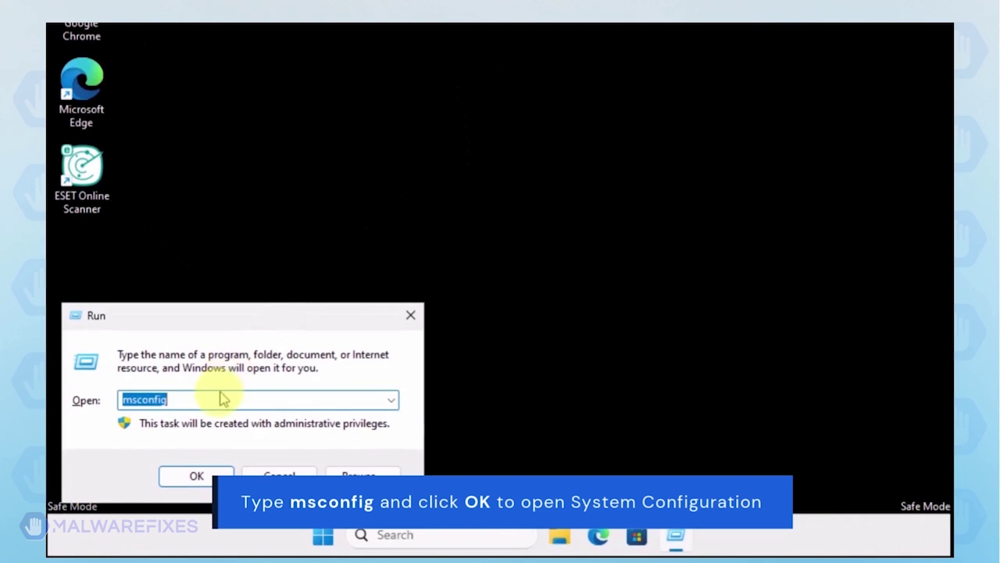
click(210, 400)
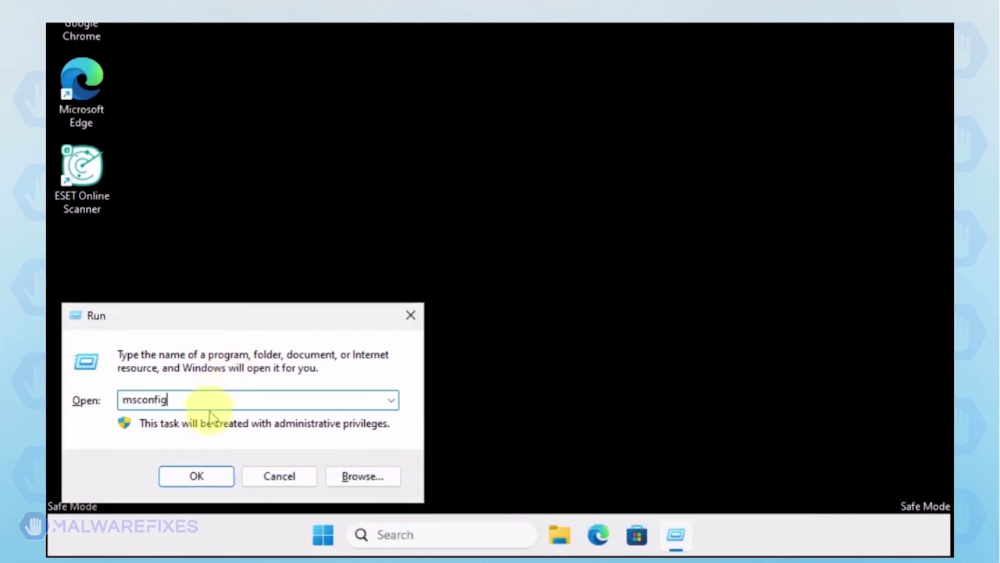
click(197, 476)
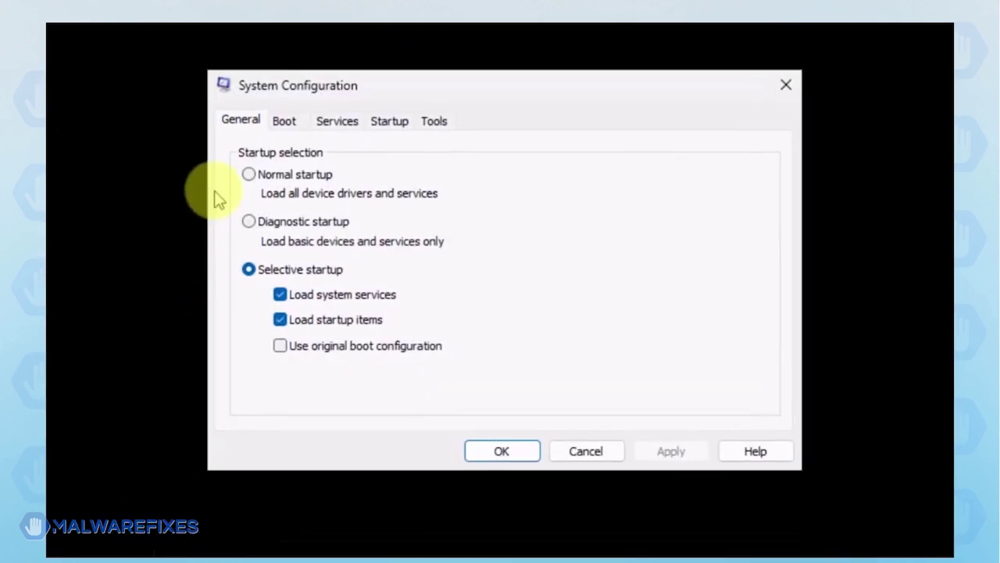
click(249, 175)
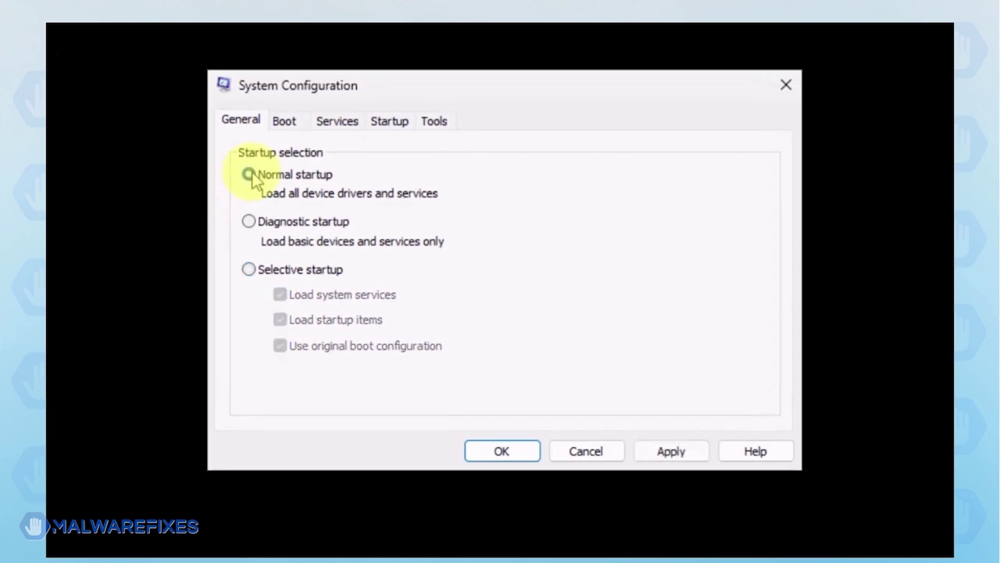
click(659, 449)
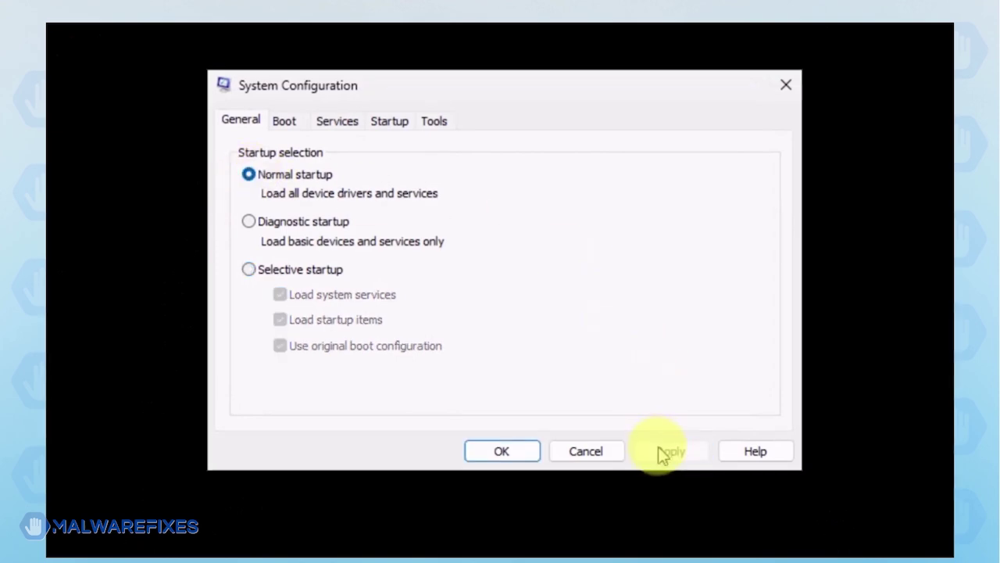
click(488, 453)
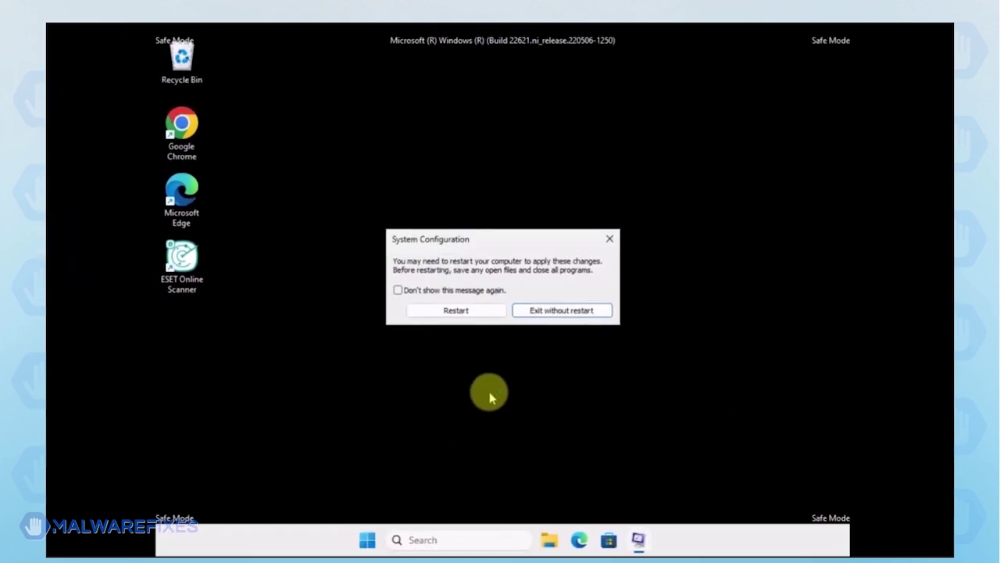
click(468, 311)
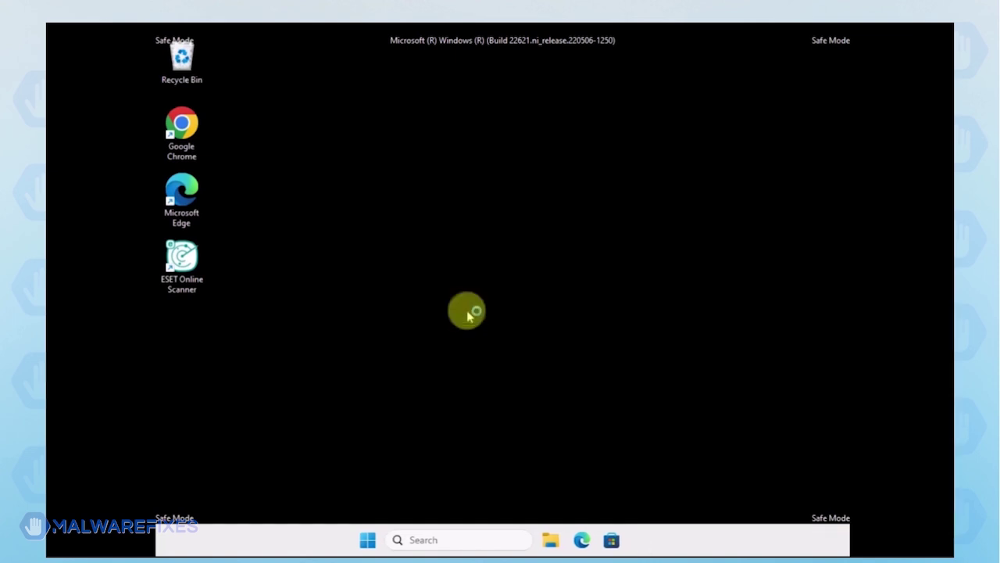